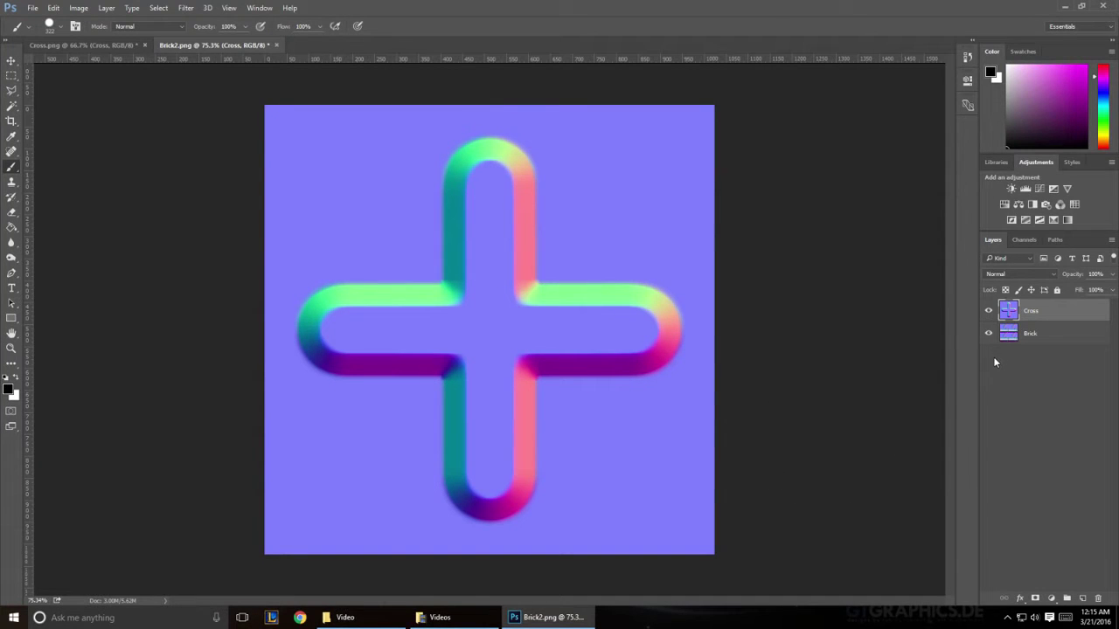
Check the brick beneath by hiding Cross and dropping its opacity to 51%, then restore 100%
click(990, 312)
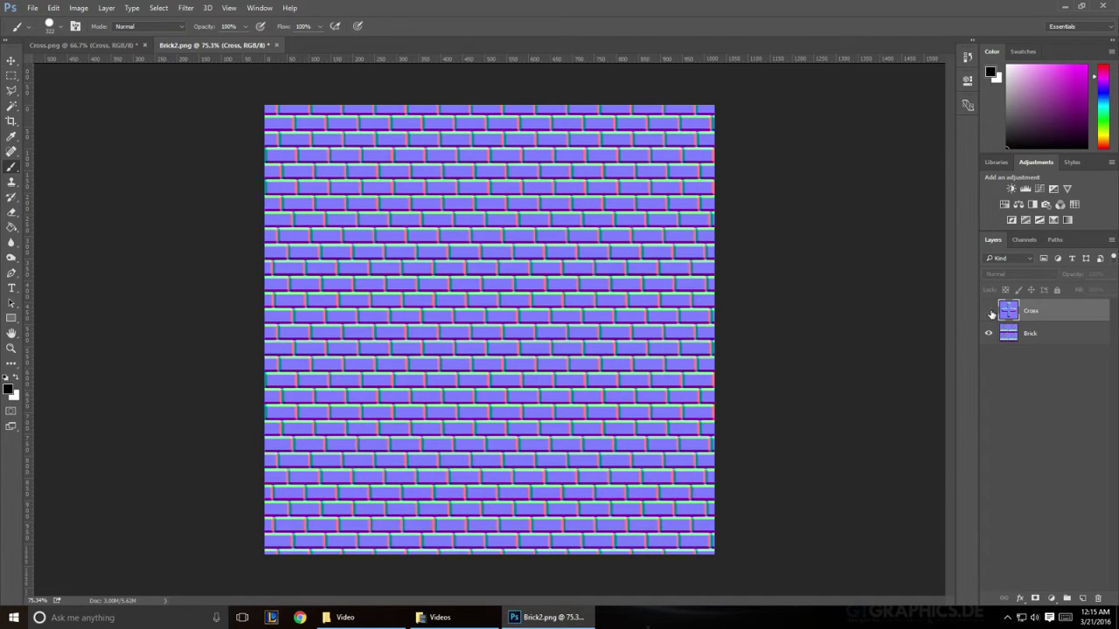
click(988, 311)
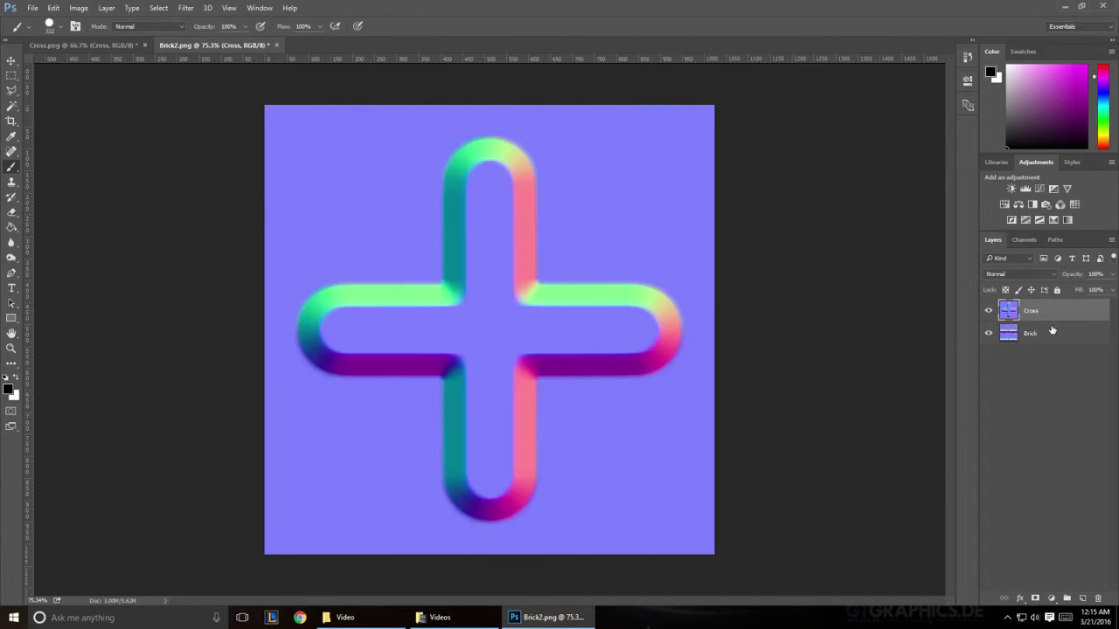
click(1112, 278)
drag(1108, 289, 1084, 292)
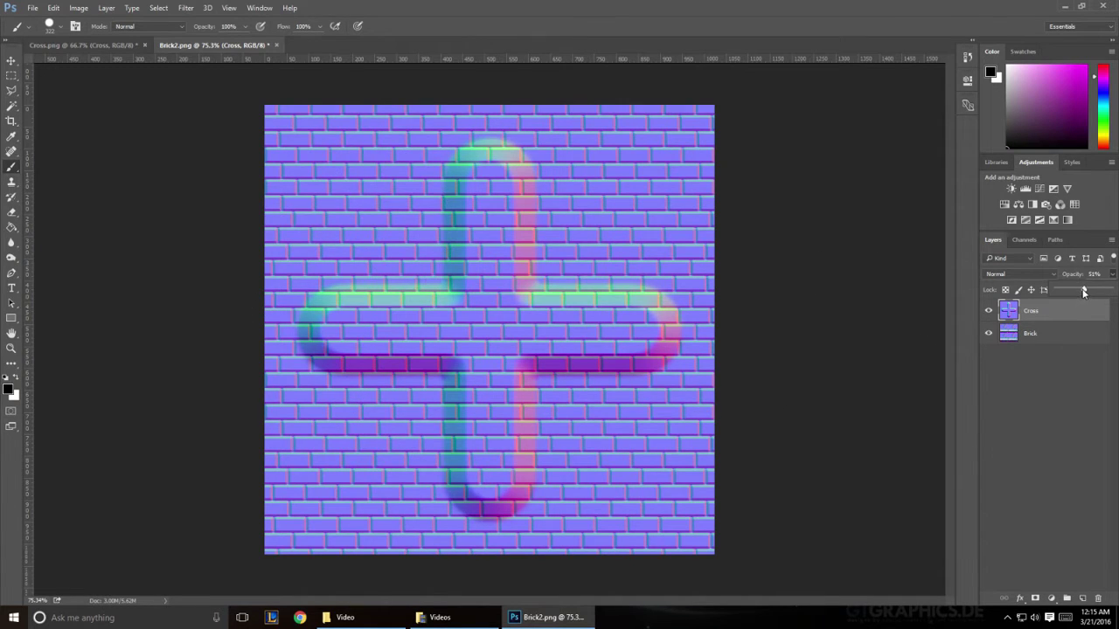
drag(1083, 291, 1109, 289)
click(1113, 275)
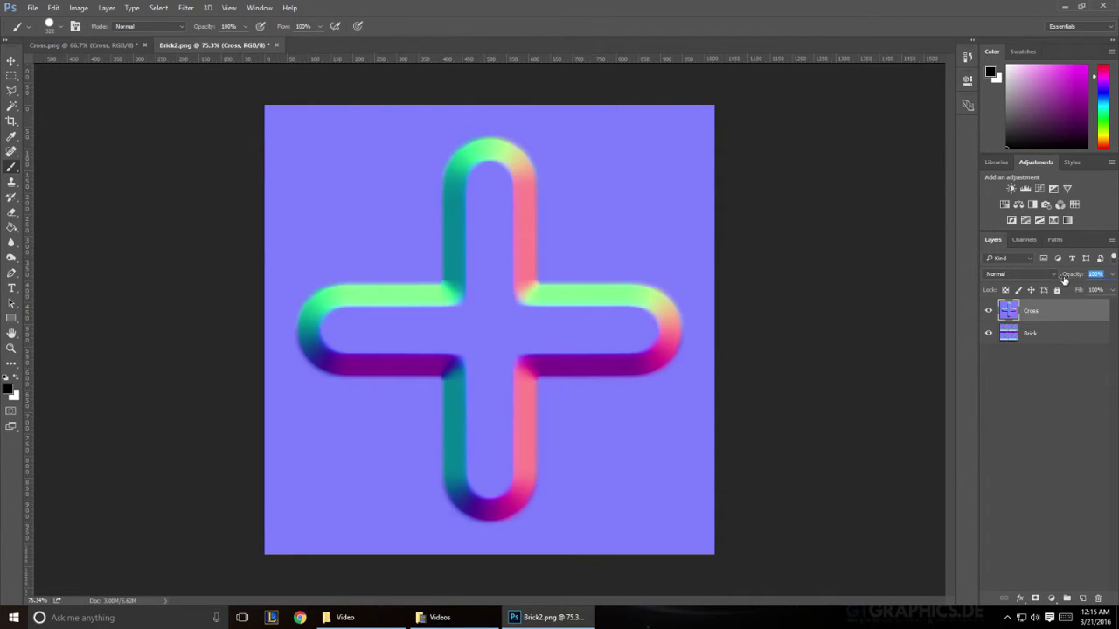
Try Overlay blending on the Cross layer, then set it back to Normal
click(1054, 274)
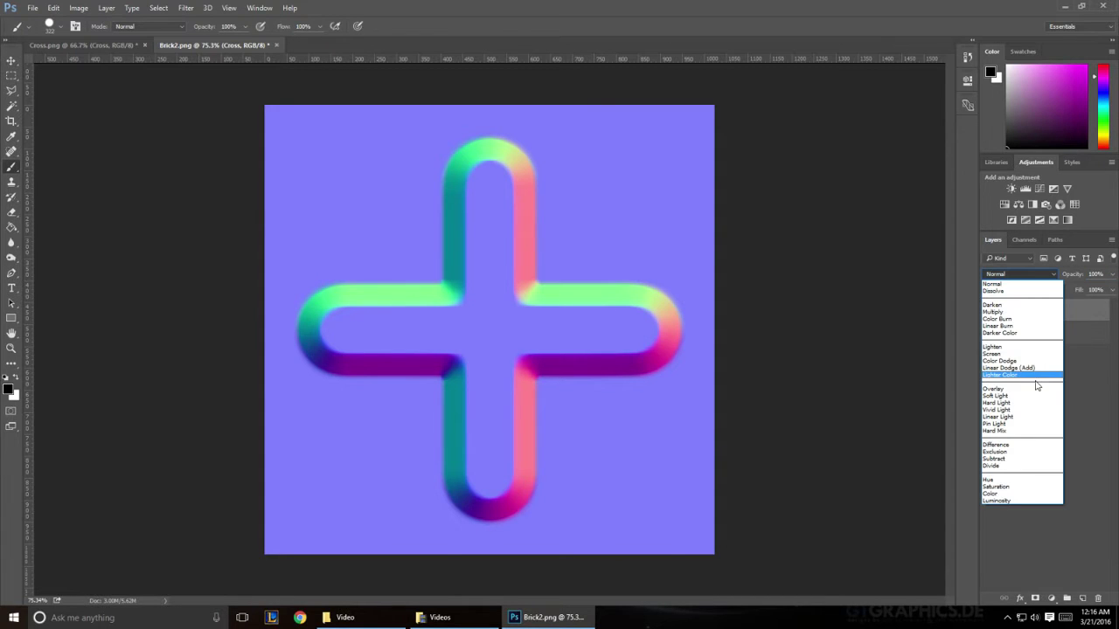
click(1002, 374)
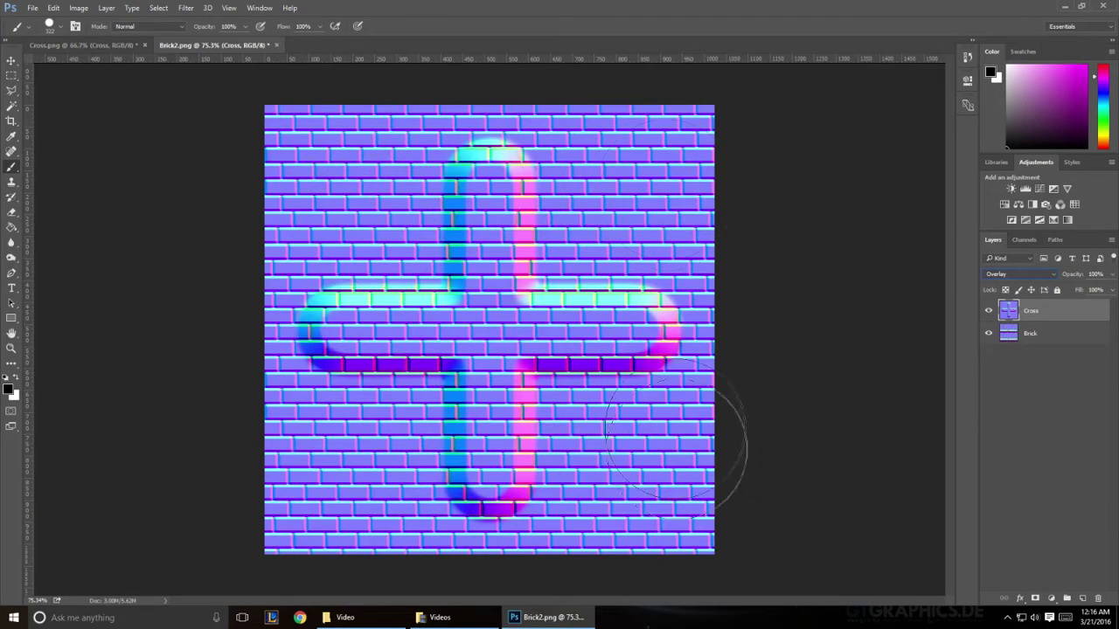
click(1018, 275)
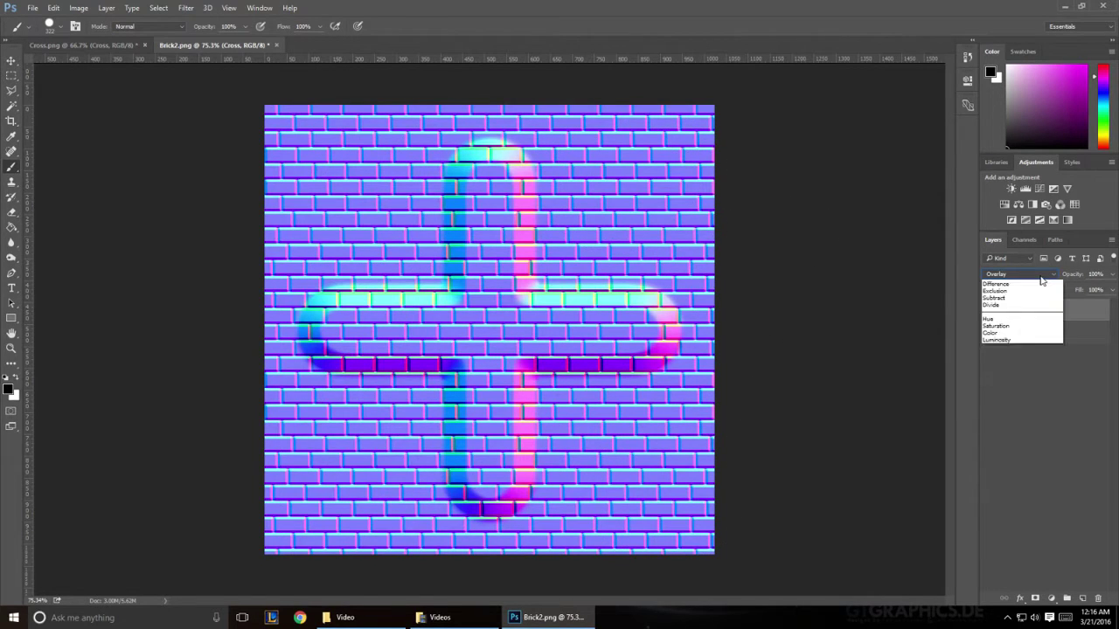
click(993, 284)
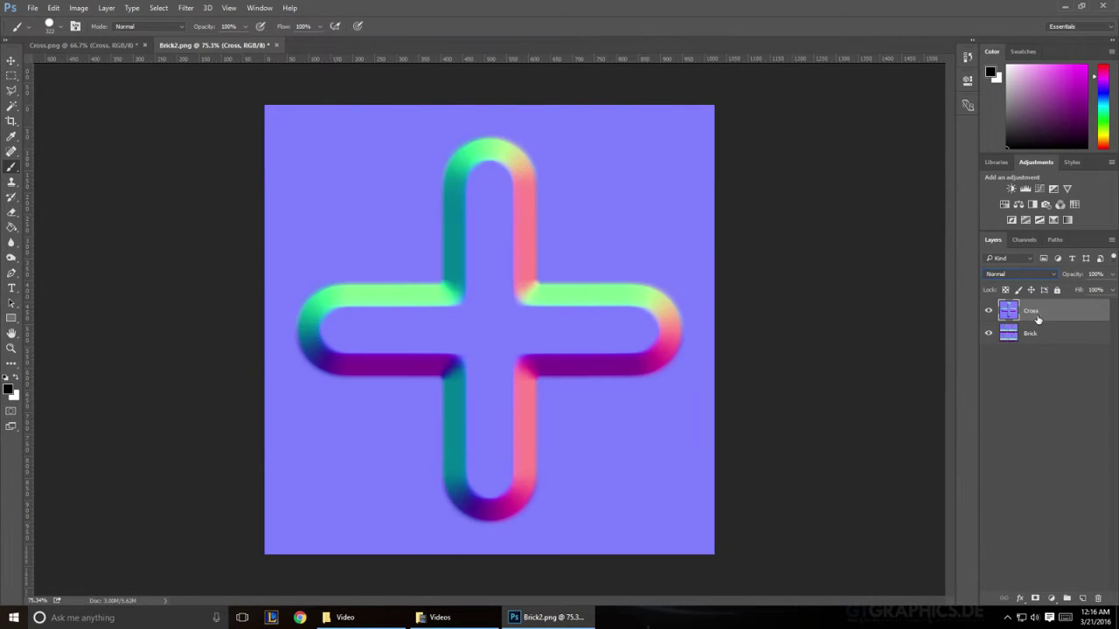
Duplicate the Cross layer as 'Cross ADD'
right_click(1038, 321)
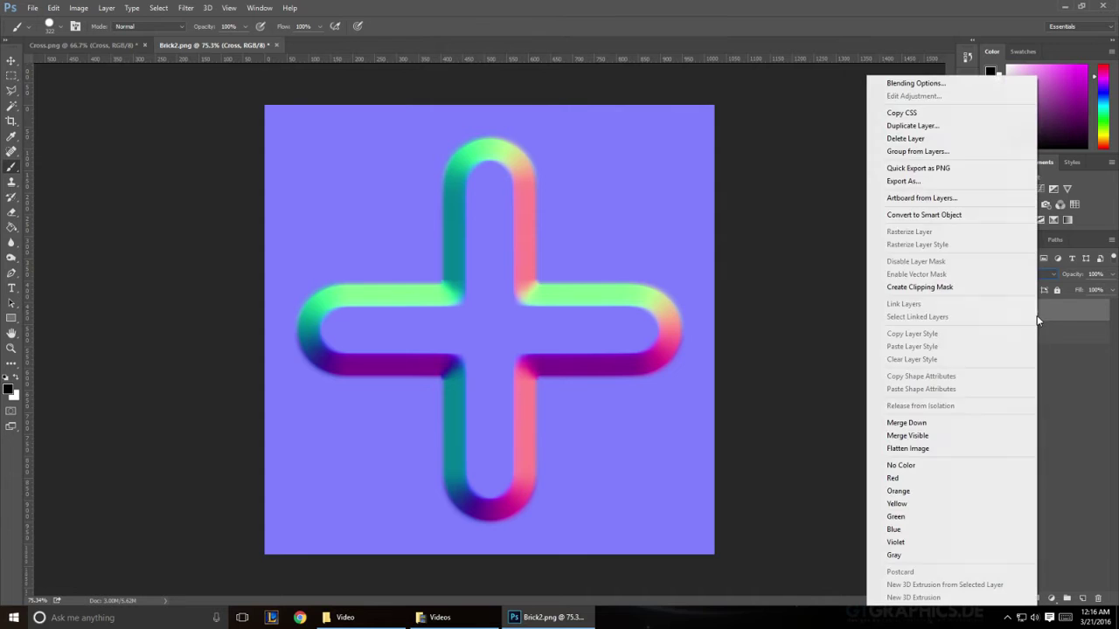
click(951, 129)
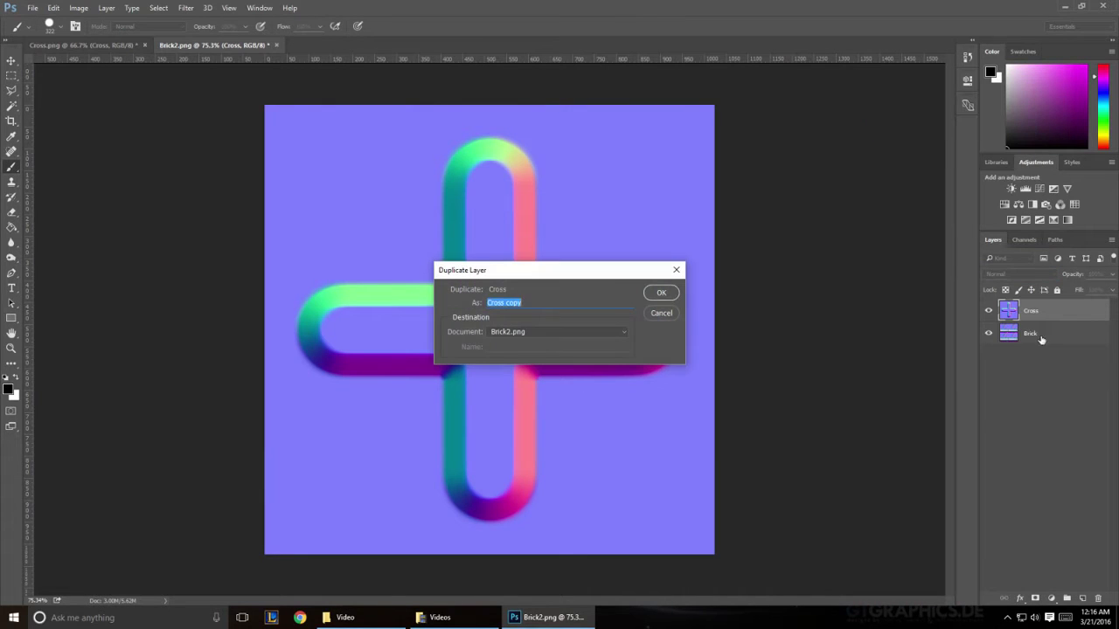
click(540, 303)
double_click(508, 304)
text(ADD)
click(661, 293)
Rename the original Cross layer to 'Cross SUB', then select Cross ADD
double_click(1042, 333)
click(1046, 333)
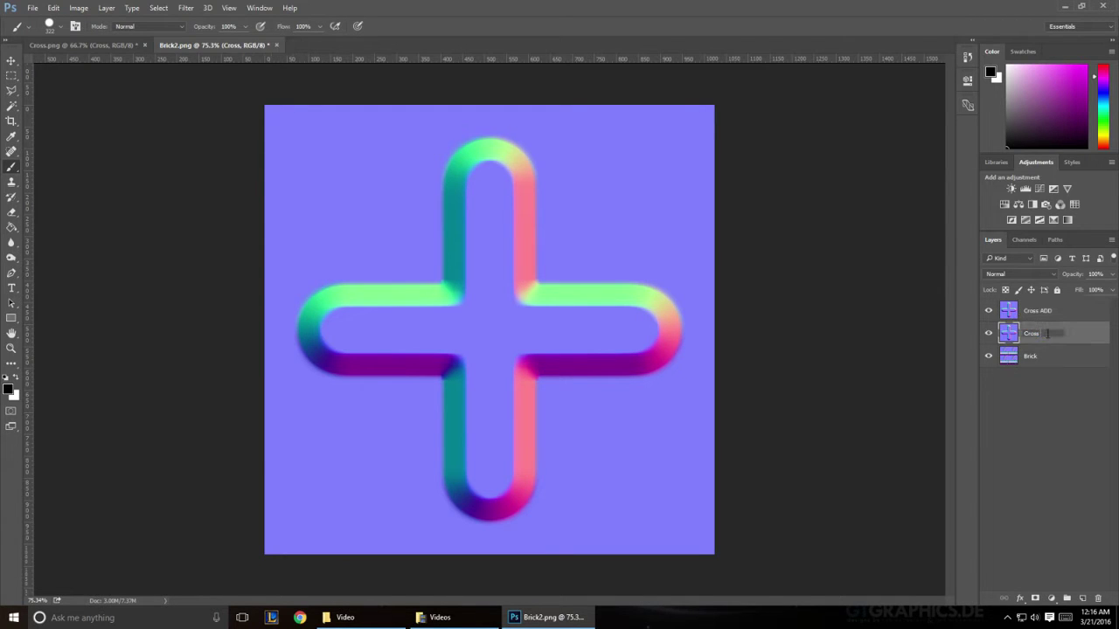
key(Return)
click(1056, 315)
click(1053, 337)
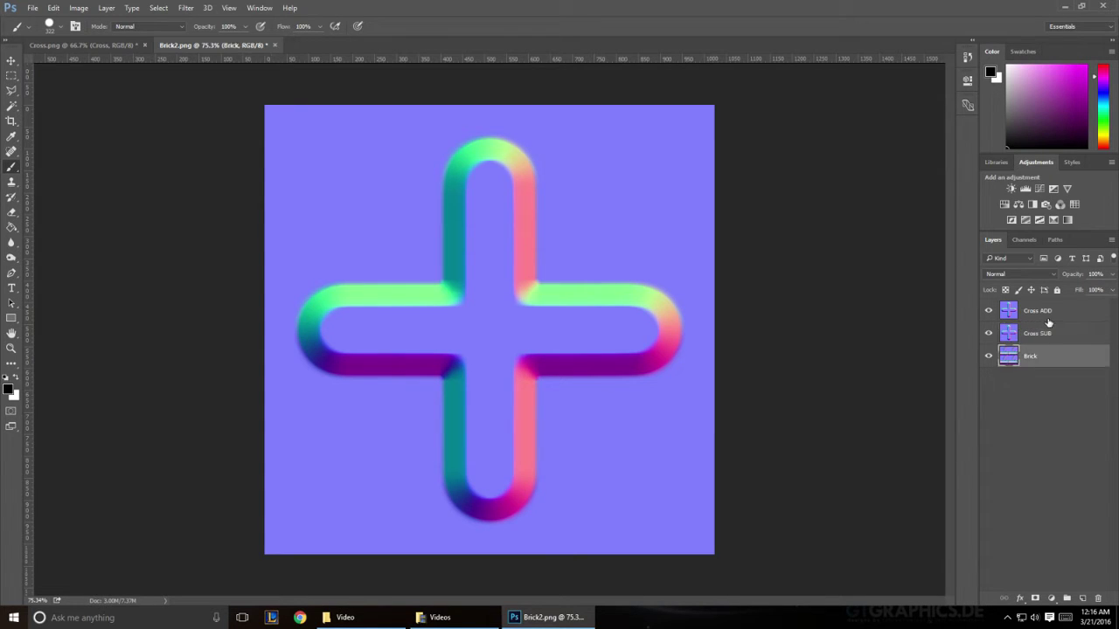
click(1052, 318)
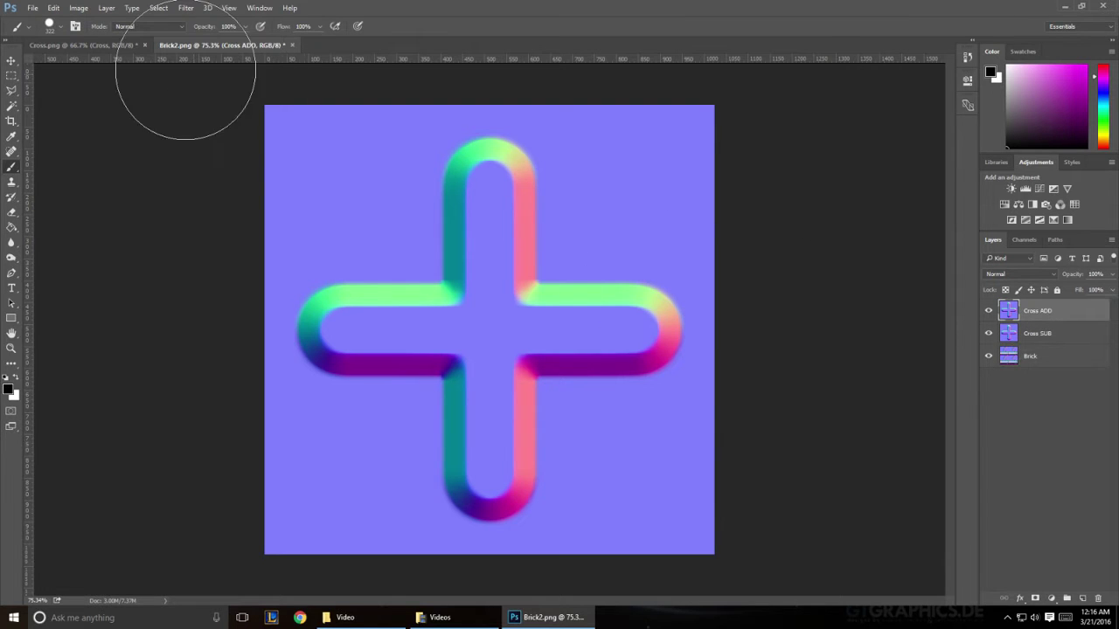
Open Levels on Cross ADD and set the Red input and output black to 128
click(78, 8)
mouse_move(80, 37)
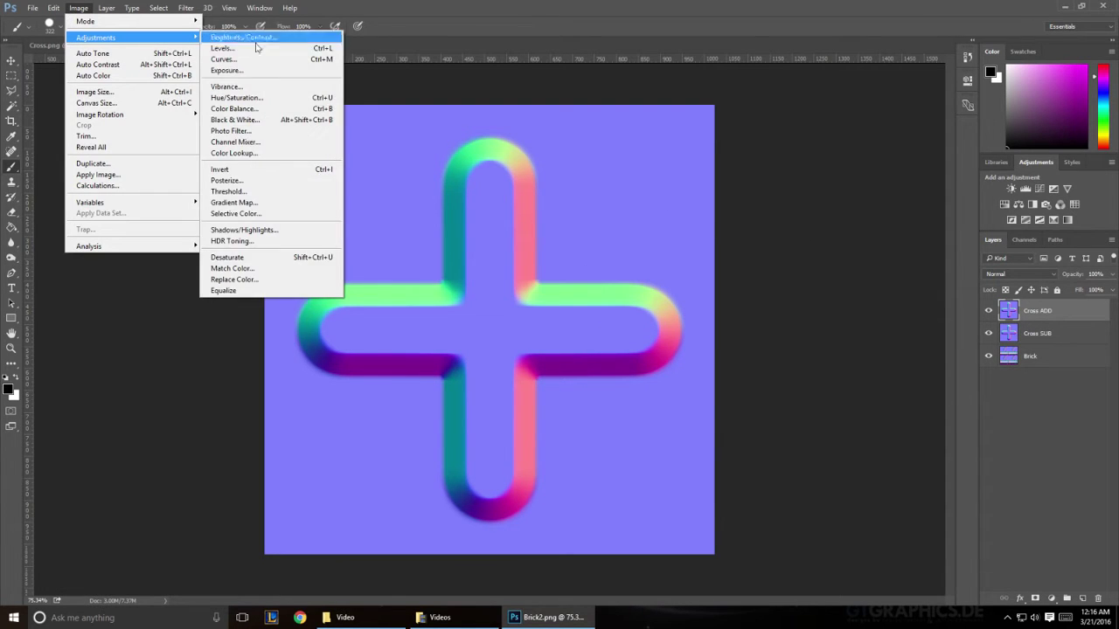
click(272, 49)
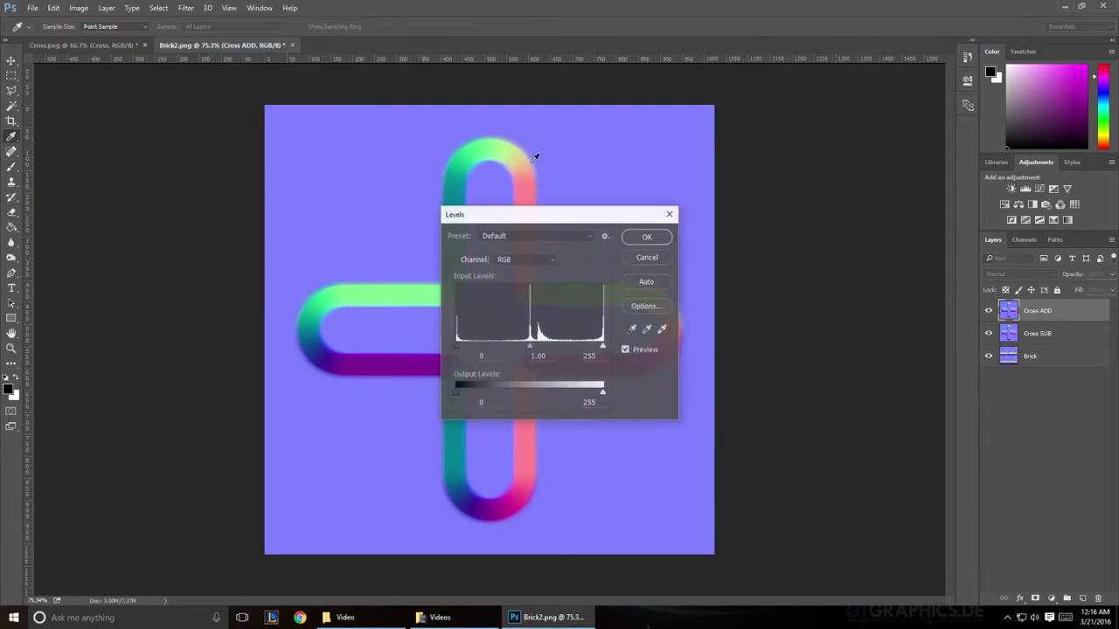
click(547, 260)
click(525, 279)
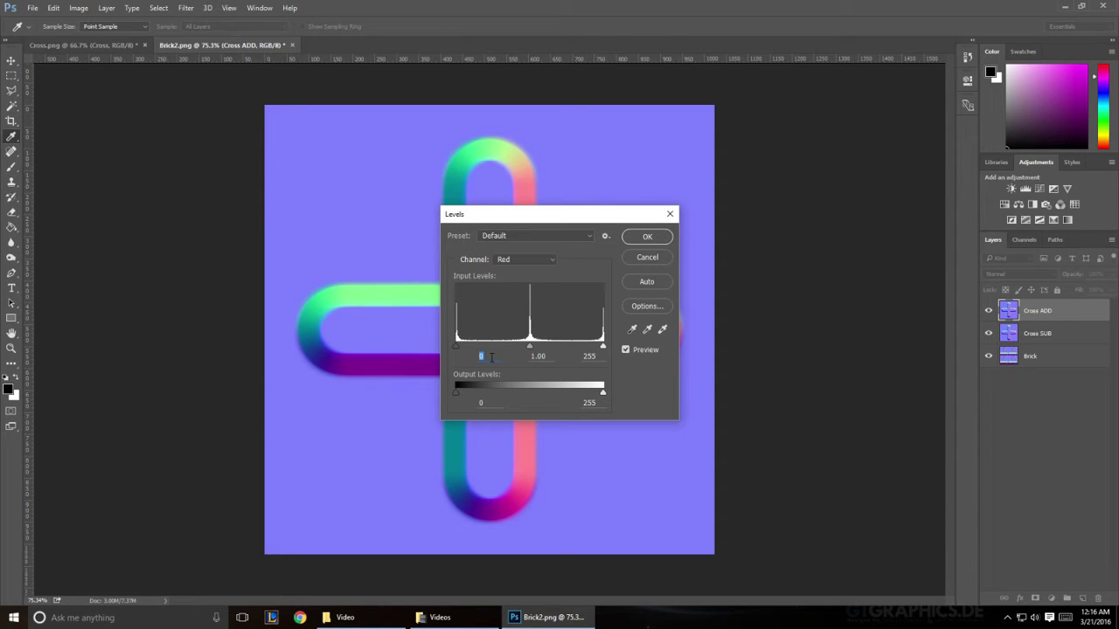
text(128)
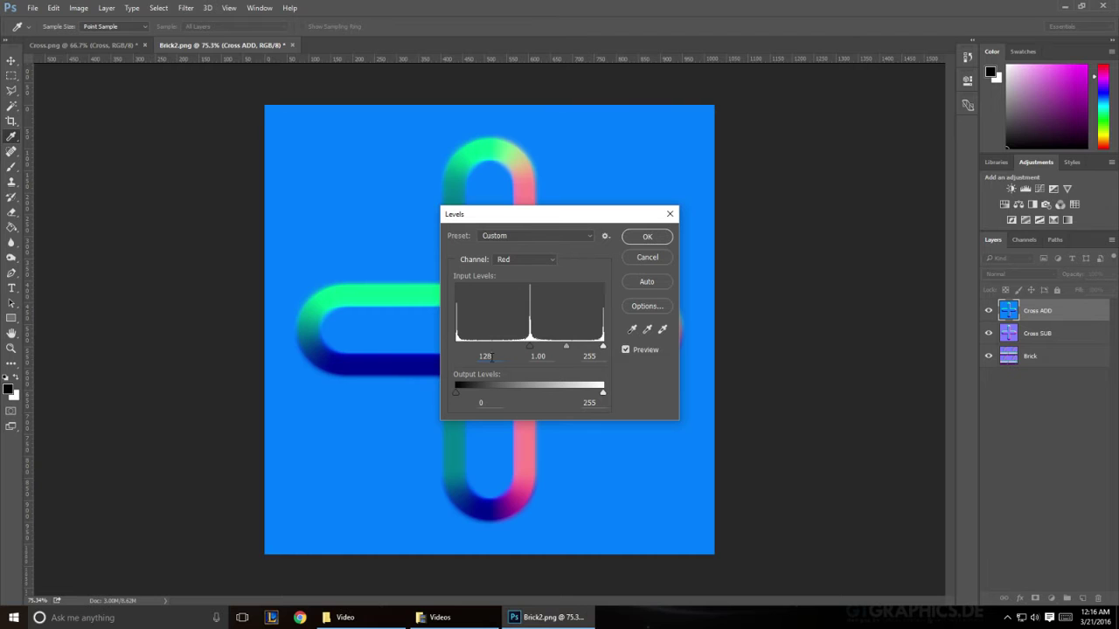
click(491, 402)
text(128)
Set Green input and output black to 128 and Blue output white to 0, then apply
click(549, 259)
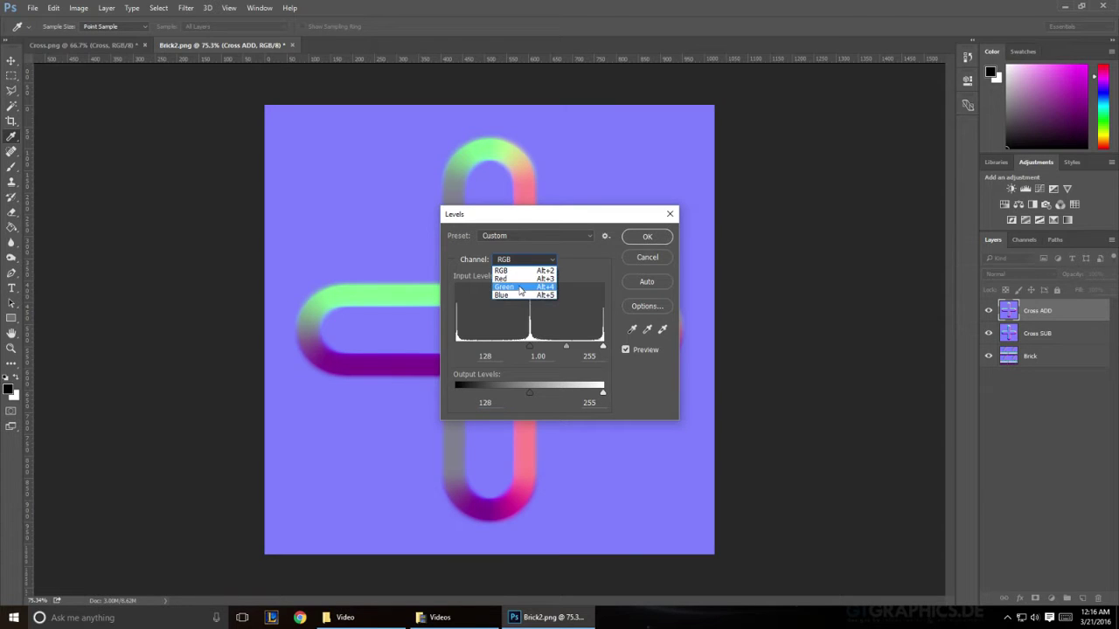
click(522, 284)
text(128)
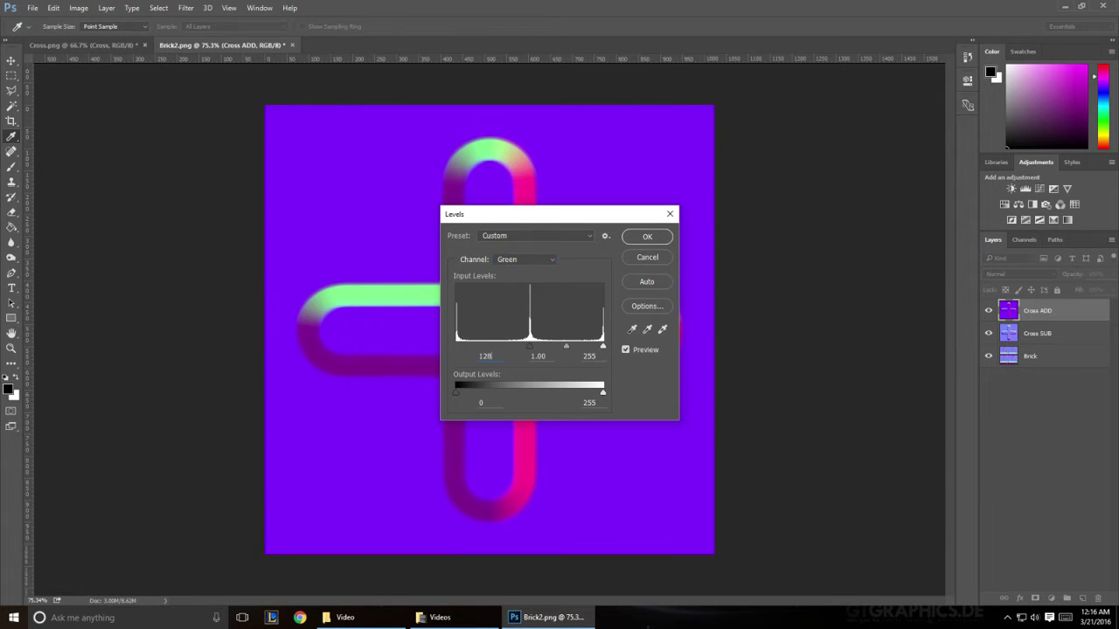
click(482, 402)
text(128)
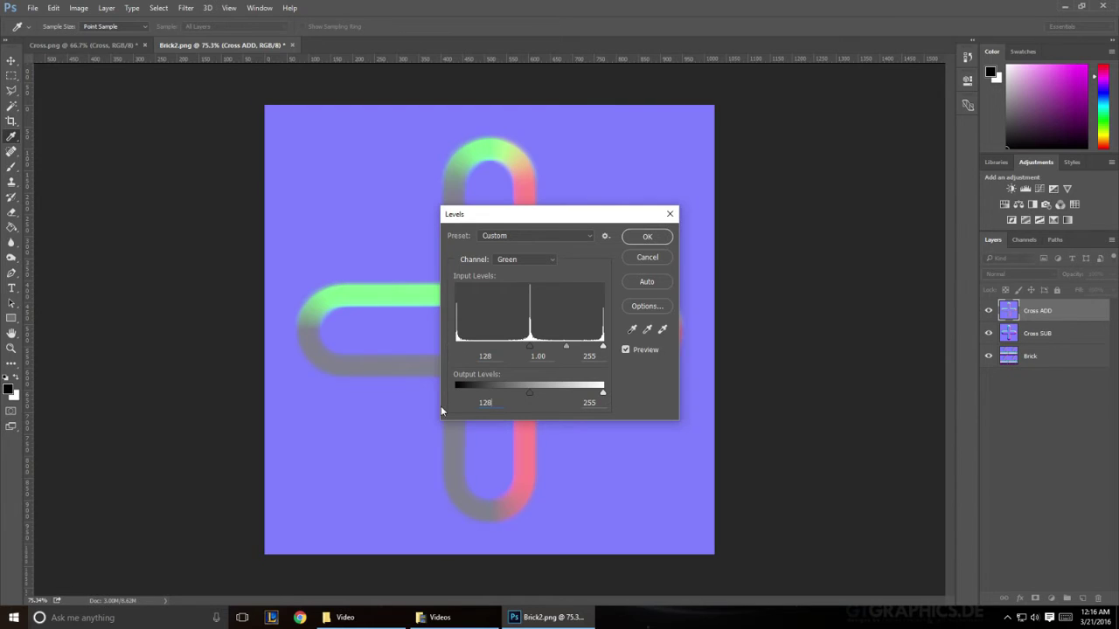
click(548, 260)
click(524, 298)
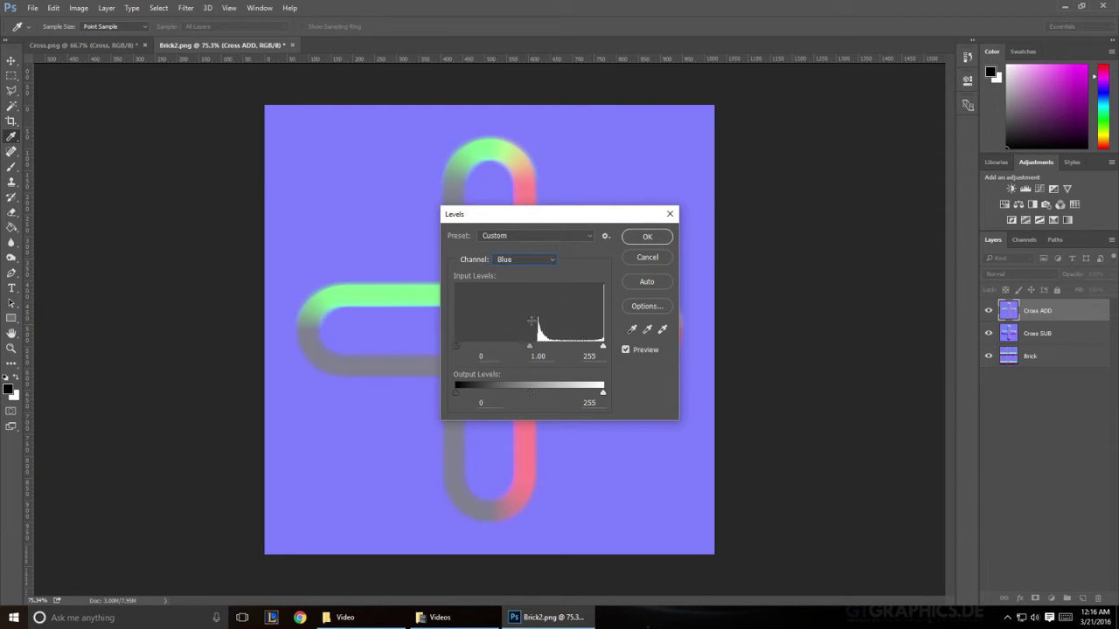
click(598, 402)
text(0)
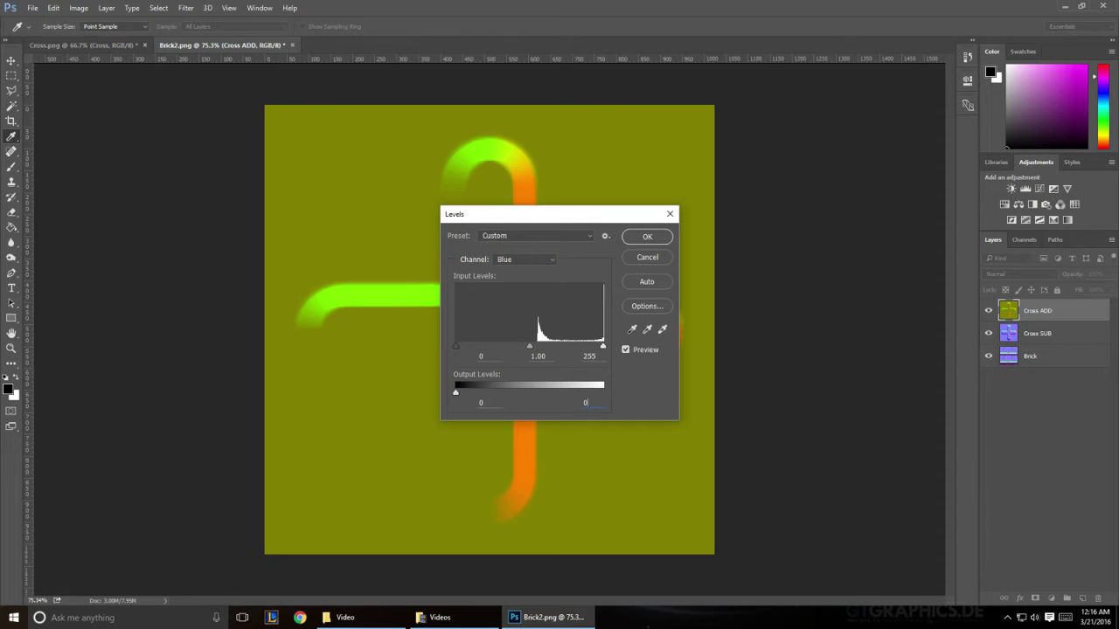
click(646, 237)
key(b)
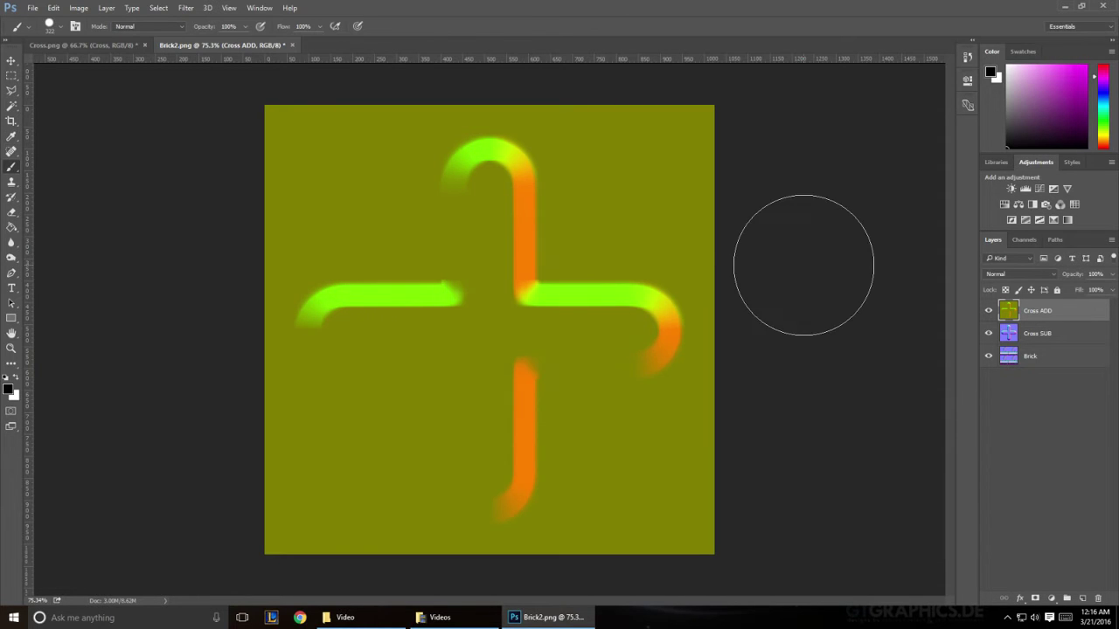
Hide Cross ADD, open Levels on Cross SUB, and set Red input and output white to 127
click(989, 311)
click(1048, 336)
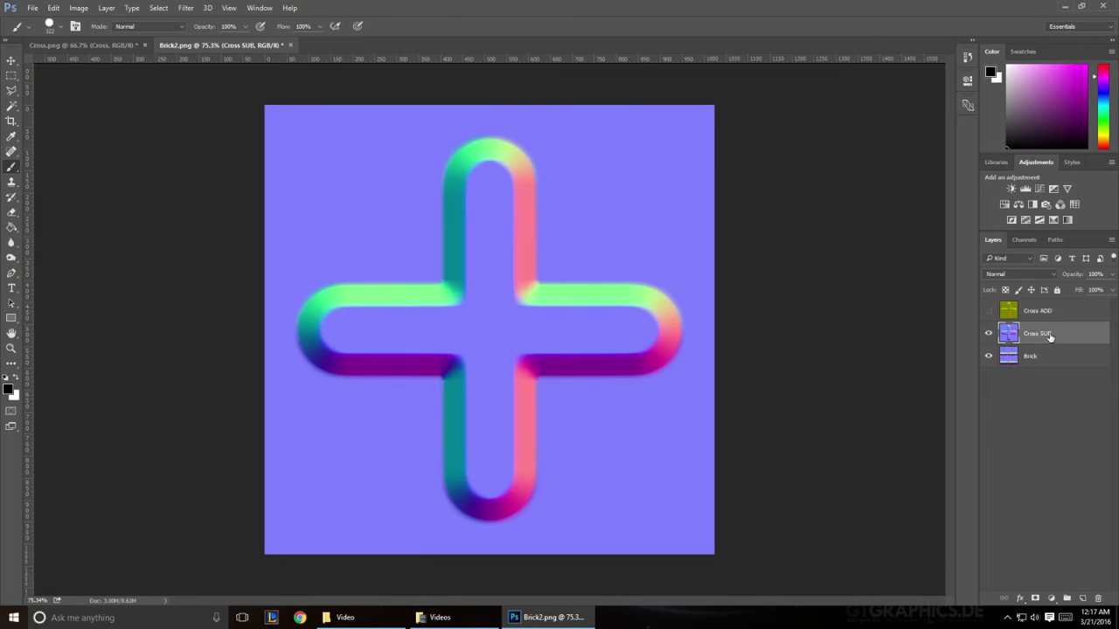
click(87, 8)
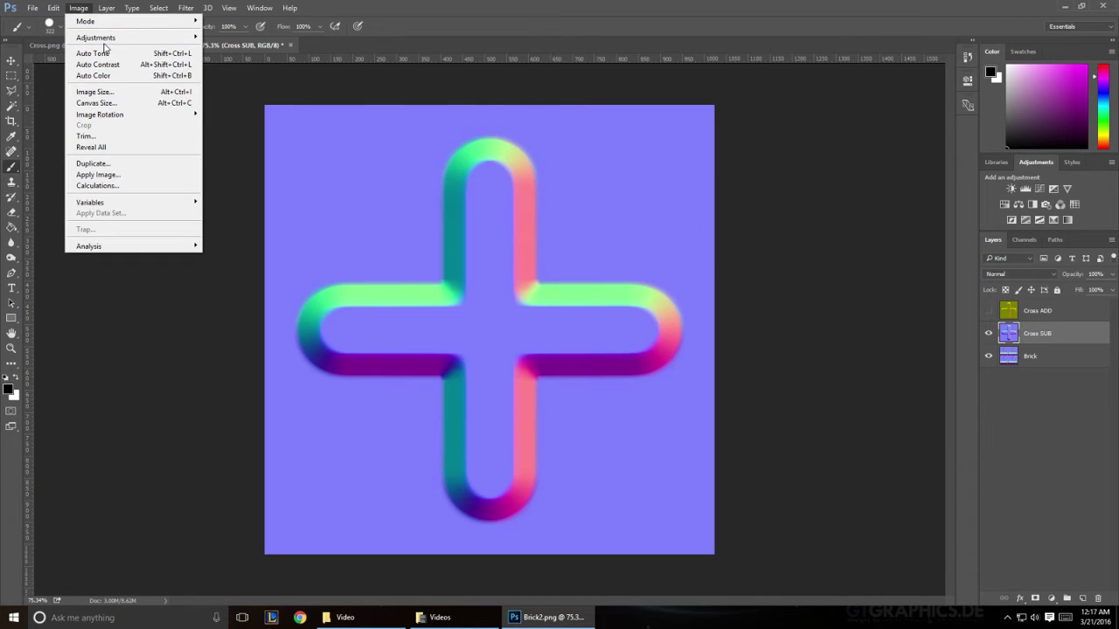
mouse_move(106, 40)
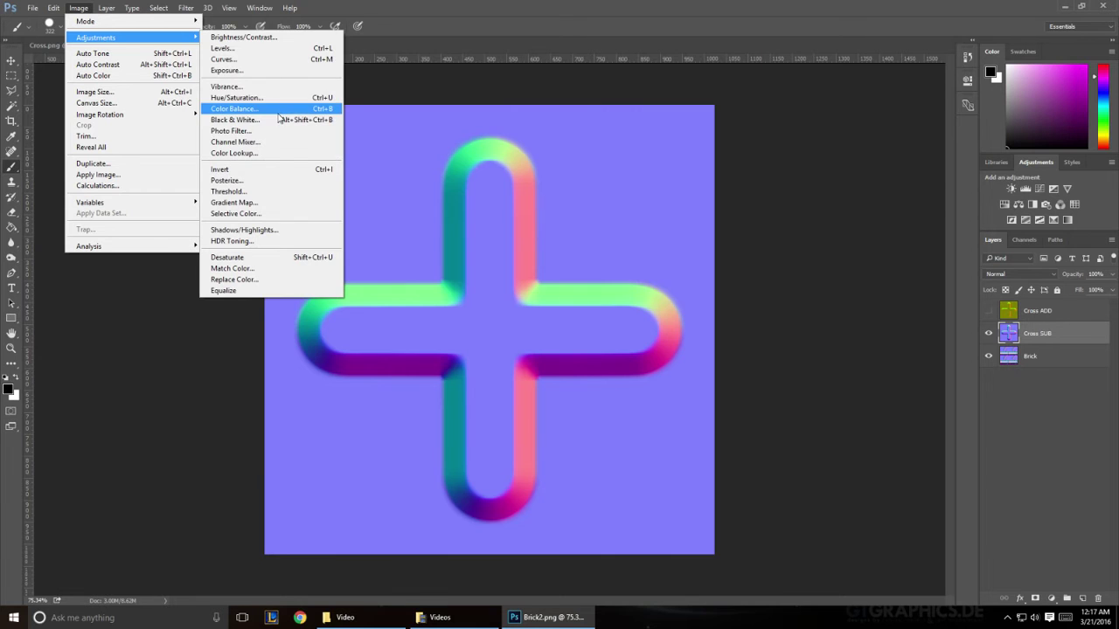
click(262, 49)
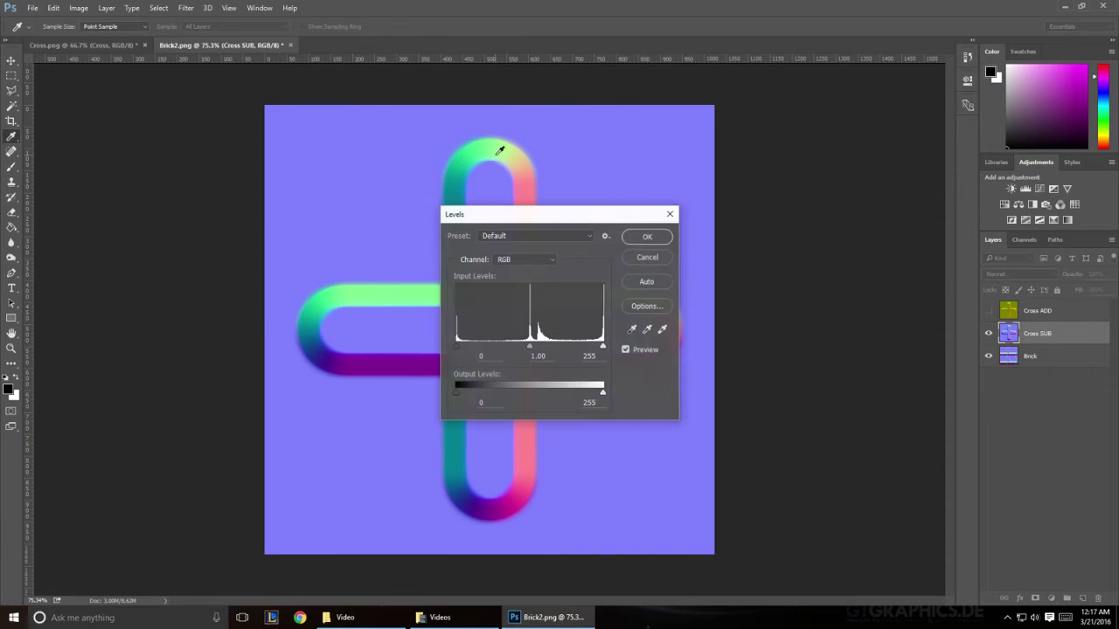
click(547, 260)
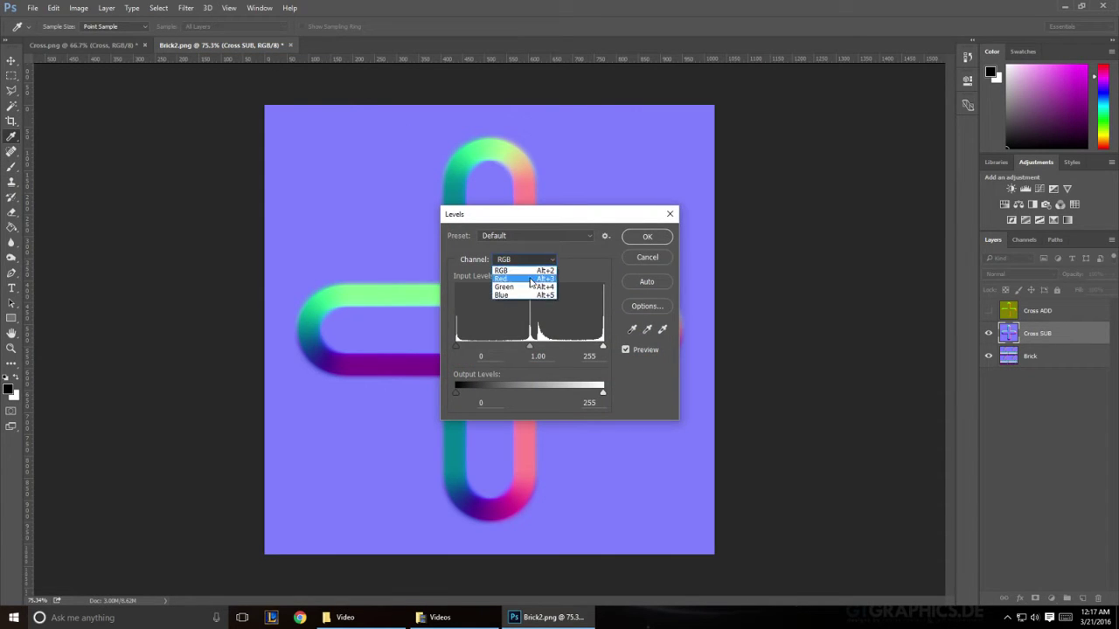
click(530, 279)
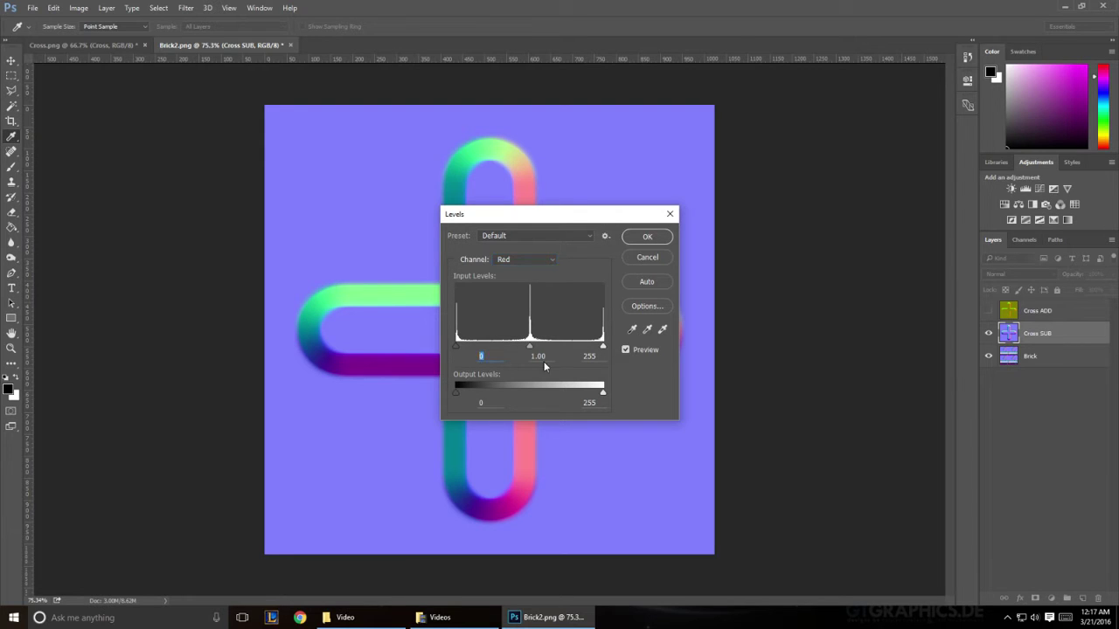
click(599, 355)
text(127)
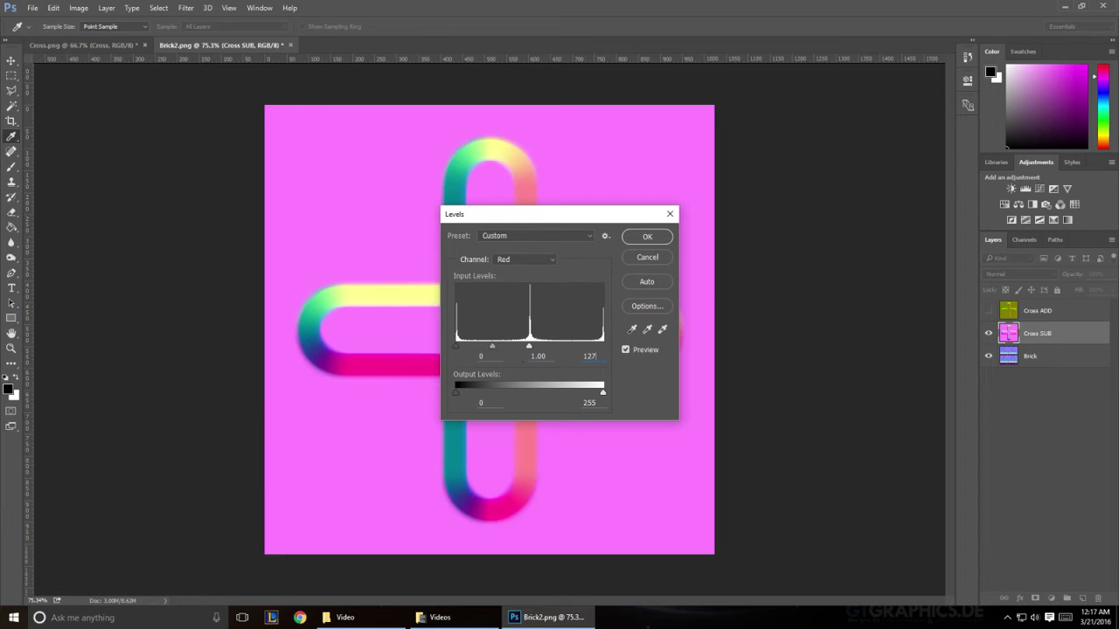
click(604, 406)
text(127)
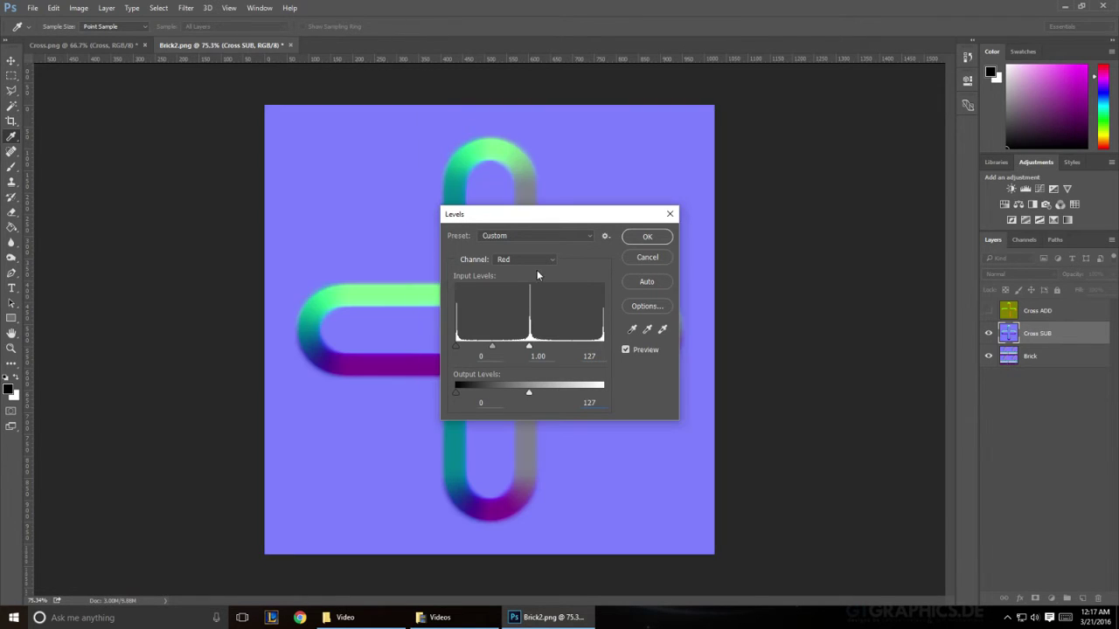
Set the Green input and output white to 127, then switch to the Blue channel
click(524, 259)
click(512, 284)
click(590, 356)
text(127)
key(Tab)
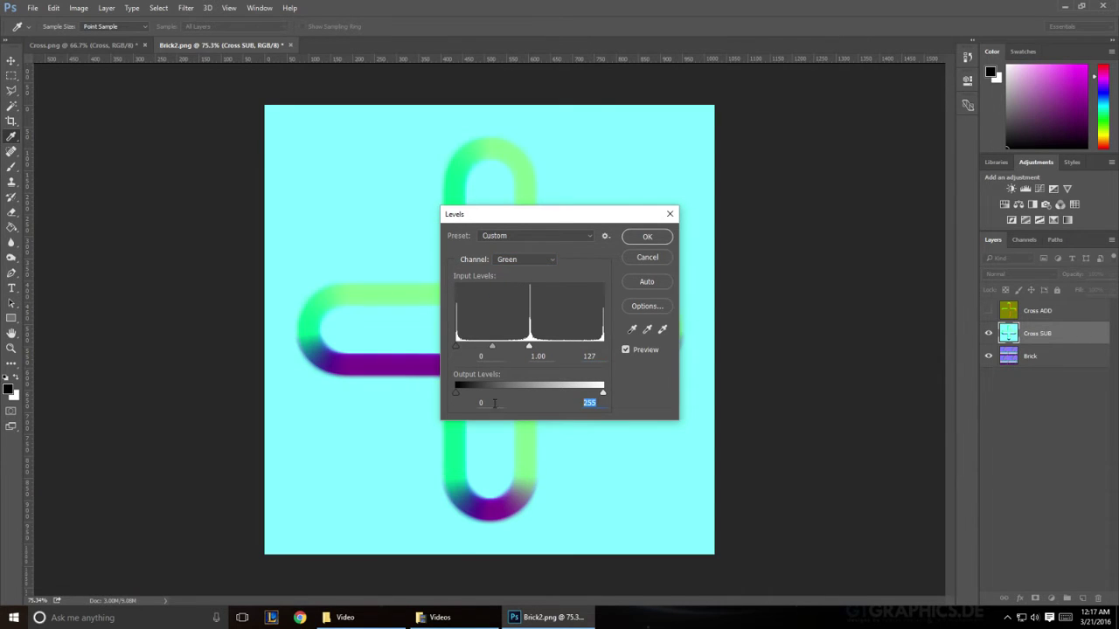
text(127)
click(542, 259)
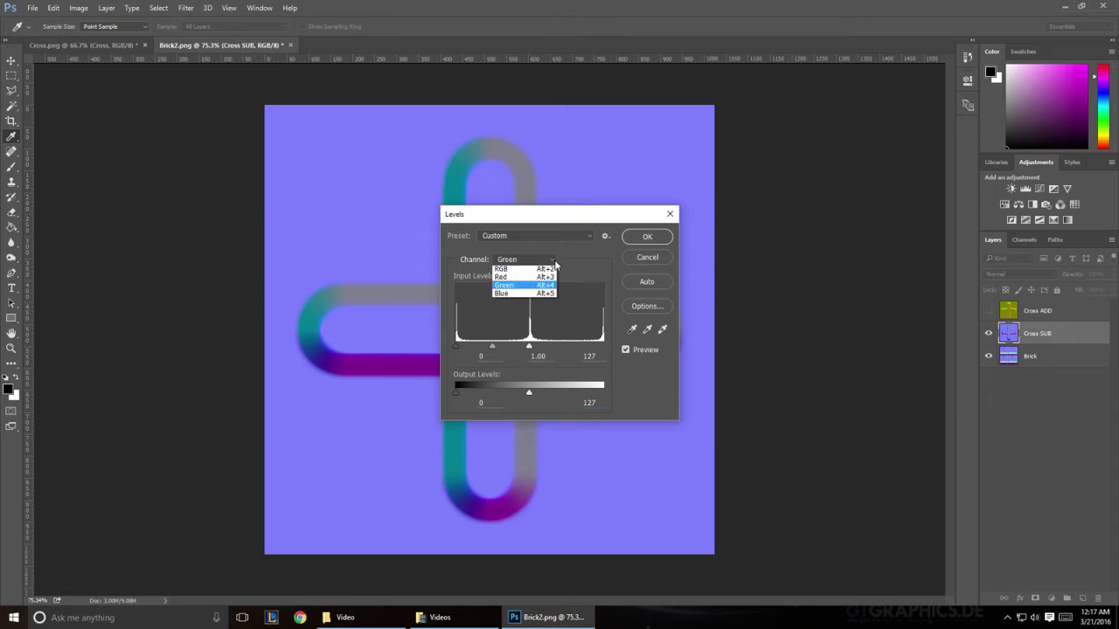
click(533, 295)
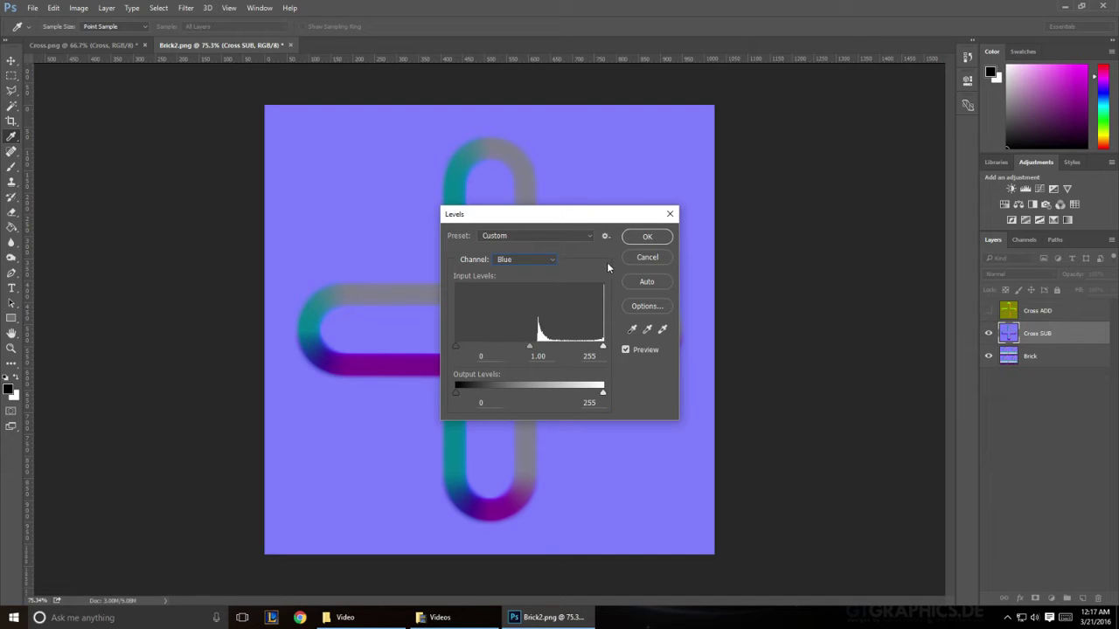
Apply the Levels to Cross SUB, then show Cross ADD and select it
click(647, 237)
key(b)
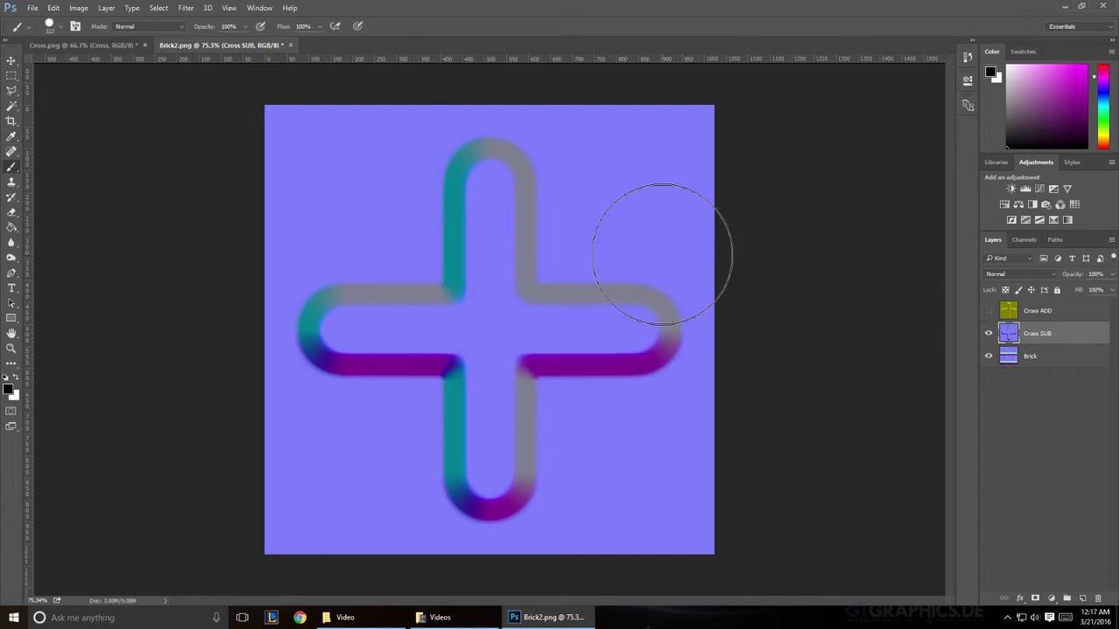
click(988, 311)
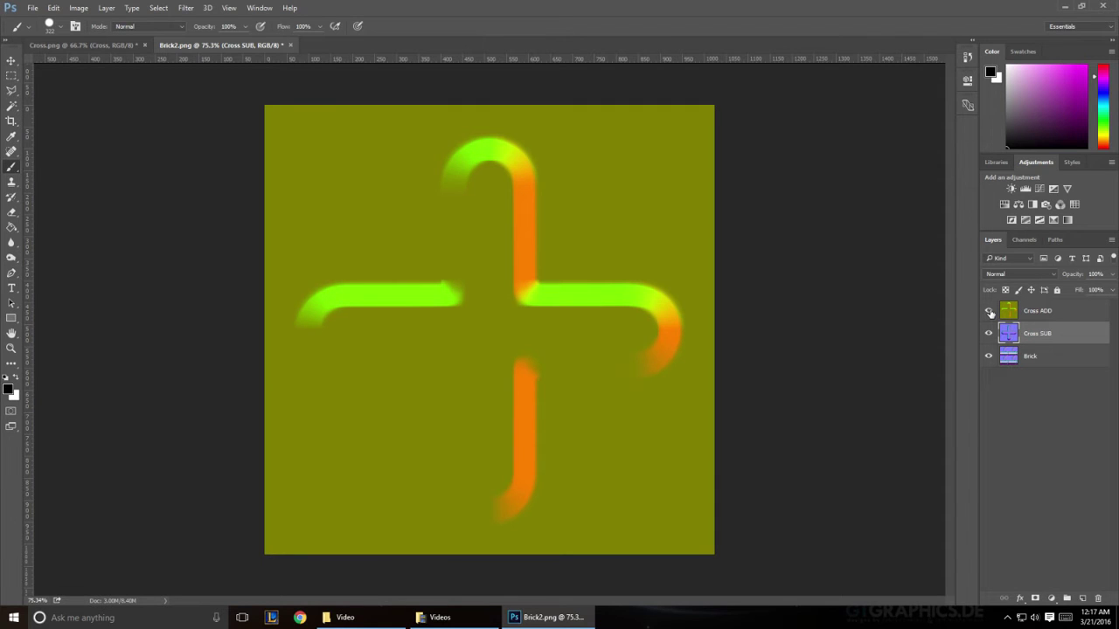
click(989, 311)
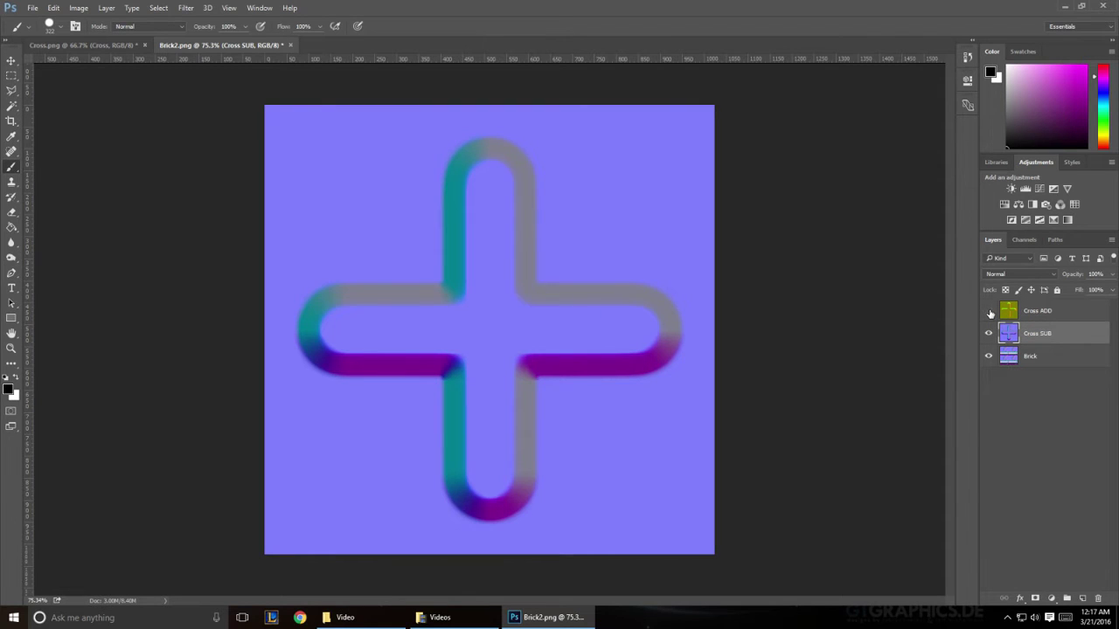
click(988, 311)
click(1033, 317)
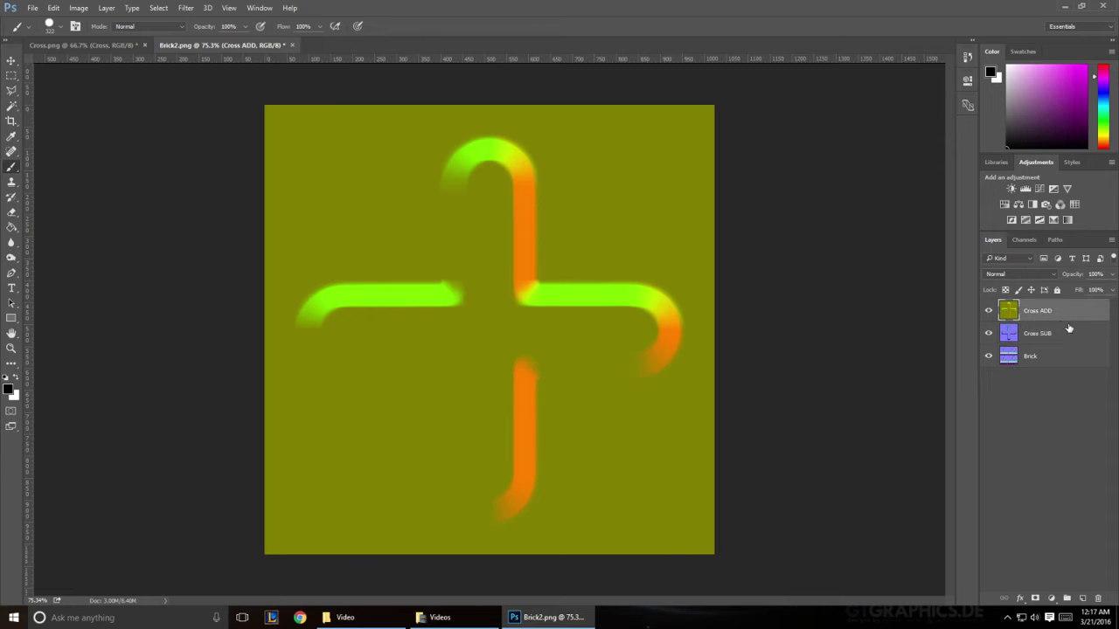
Apply a Channel Mixer to Cross ADD with Red and Green output constants of -50
click(91, 9)
mouse_move(102, 40)
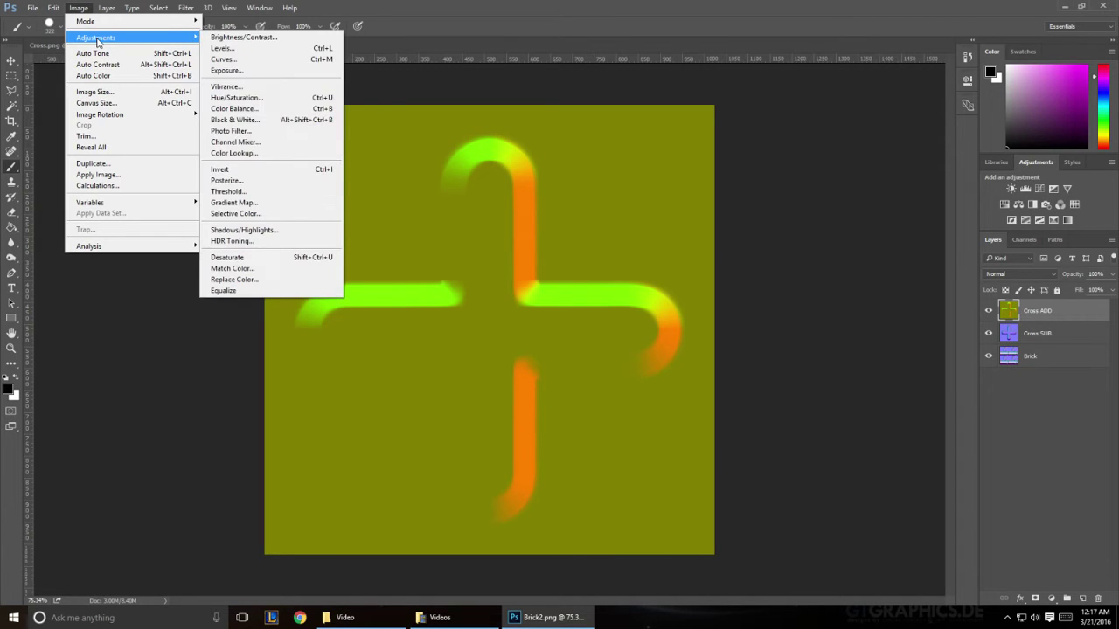
click(279, 142)
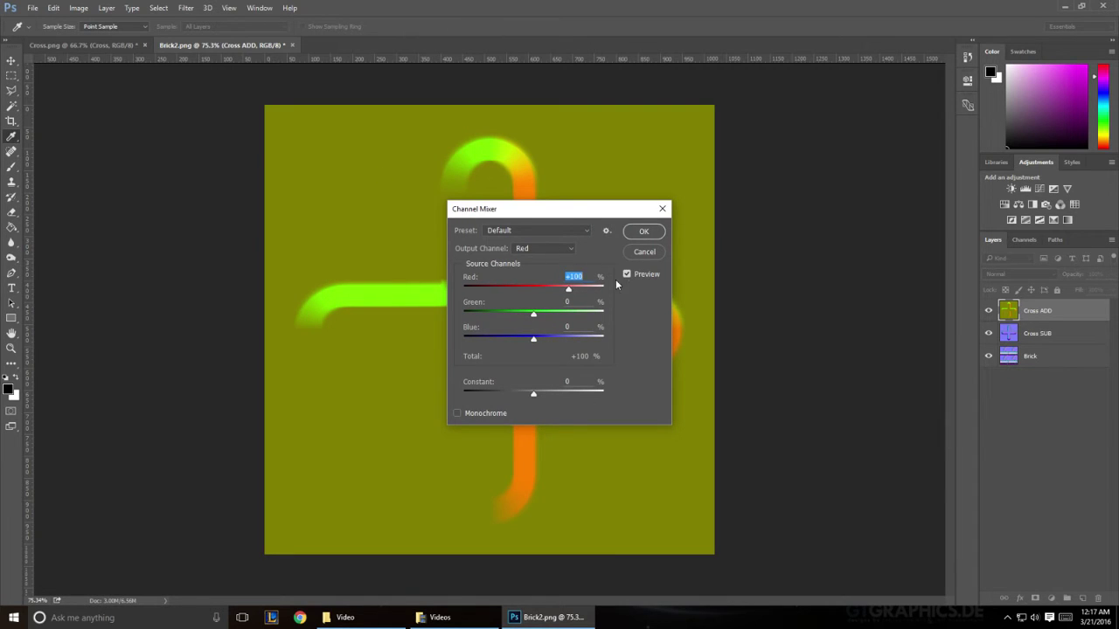
click(583, 382)
text(-50)
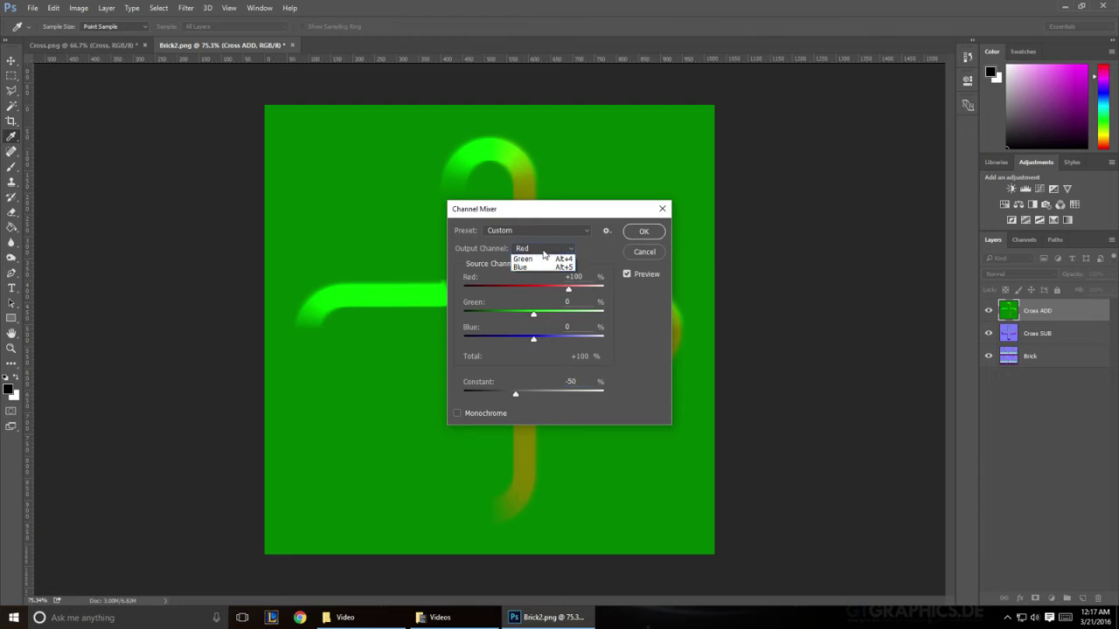
click(537, 260)
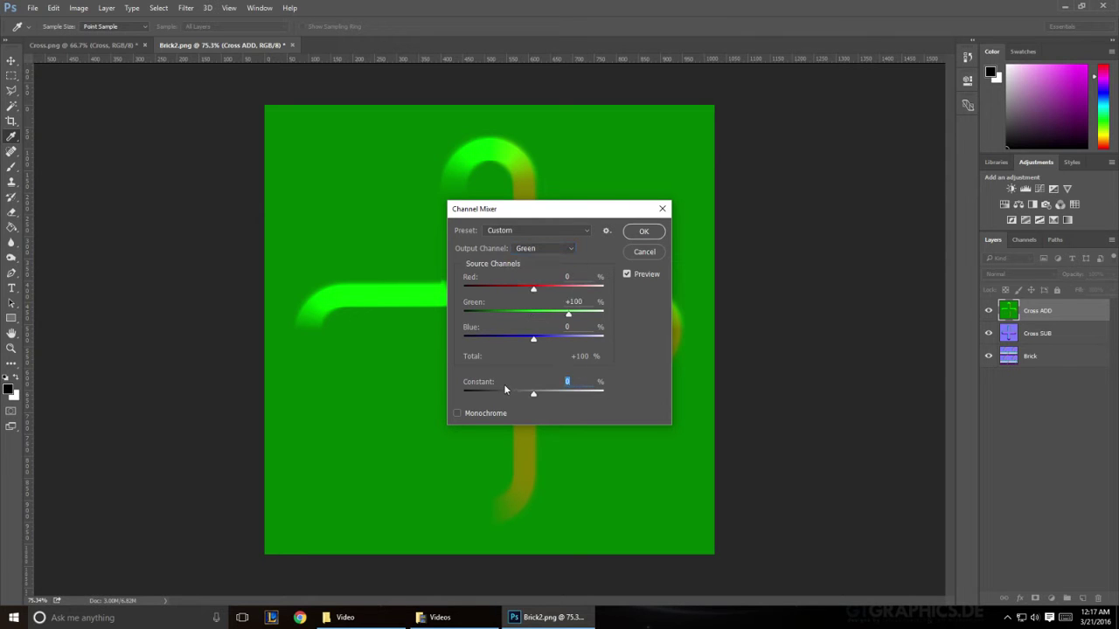
text(-50)
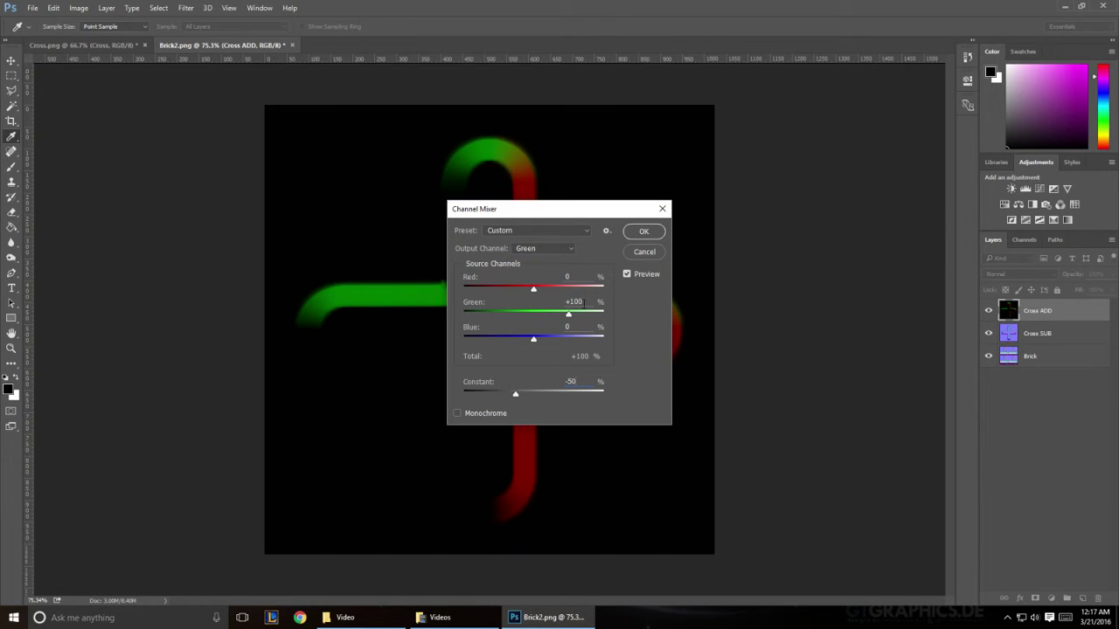
click(567, 250)
click(541, 276)
click(642, 232)
key(b)
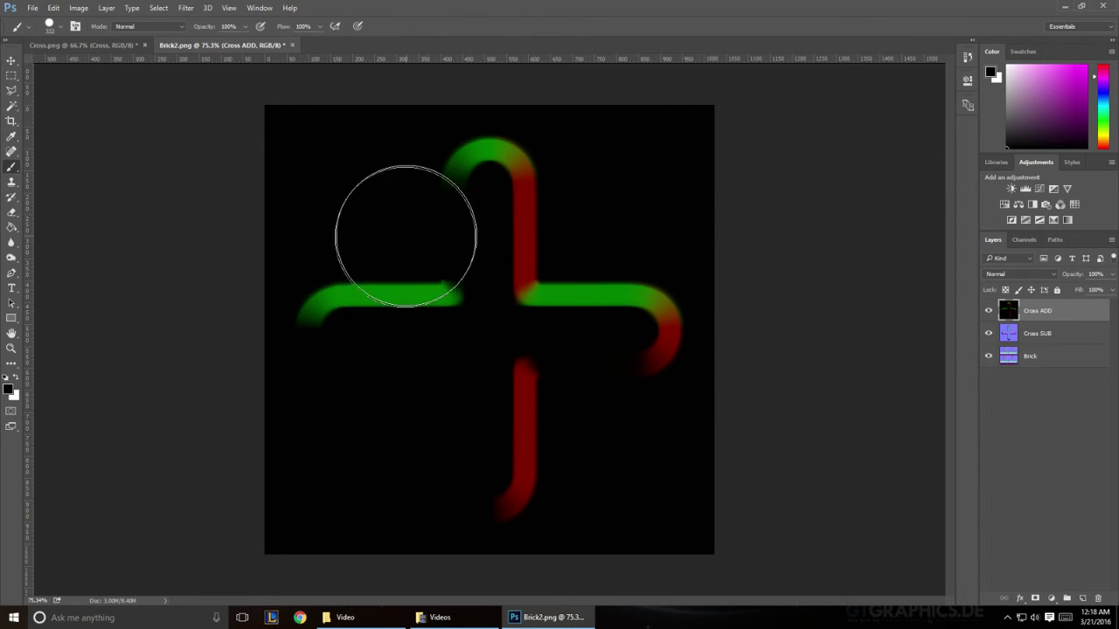
Hide Cross ADD, open Channel Mixer on Cross SUB, and enter inverting values for Red and Green outputs
click(988, 311)
click(1053, 337)
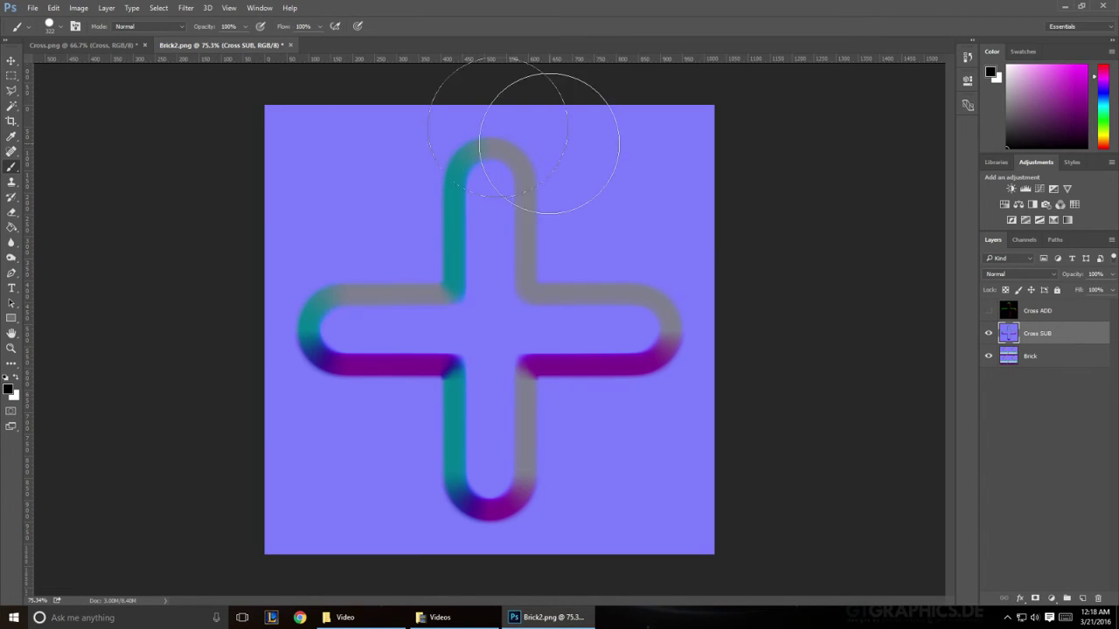
click(79, 7)
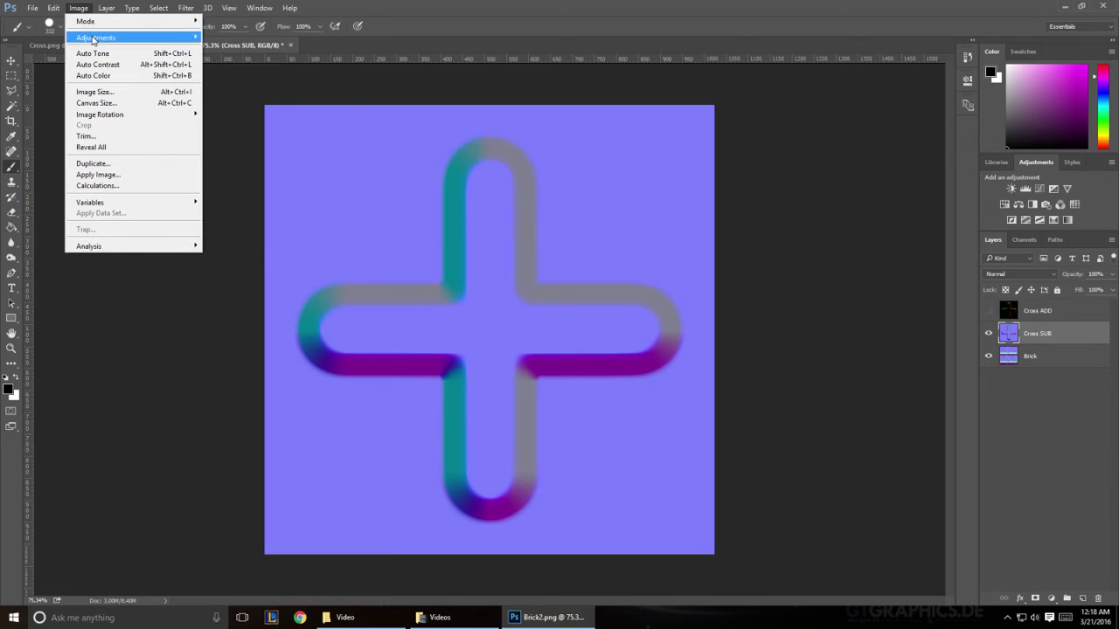
mouse_move(93, 40)
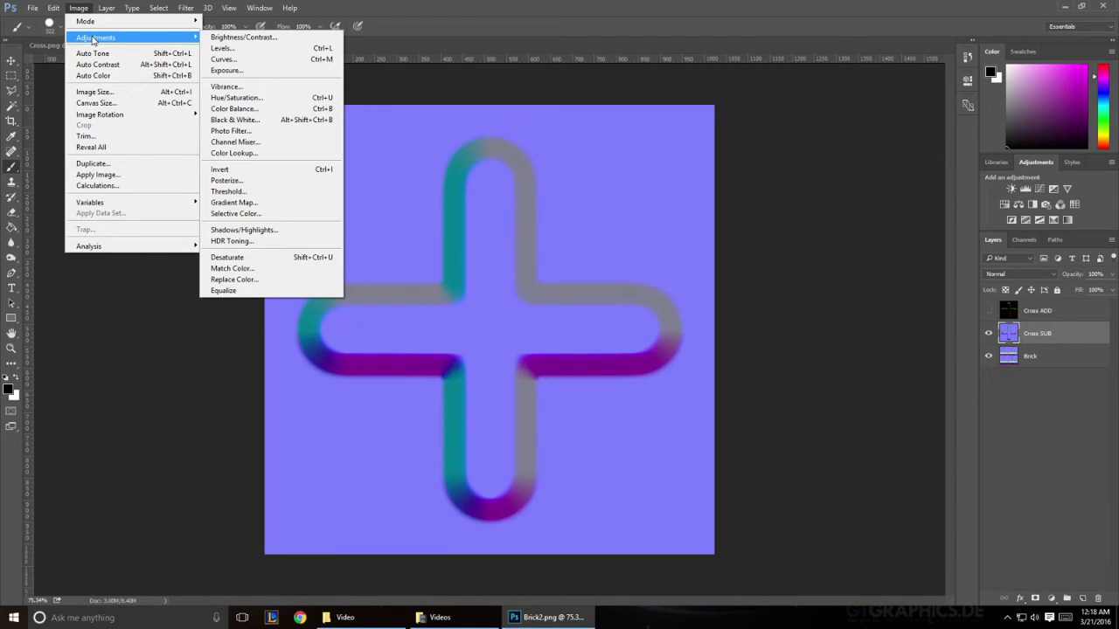
click(256, 142)
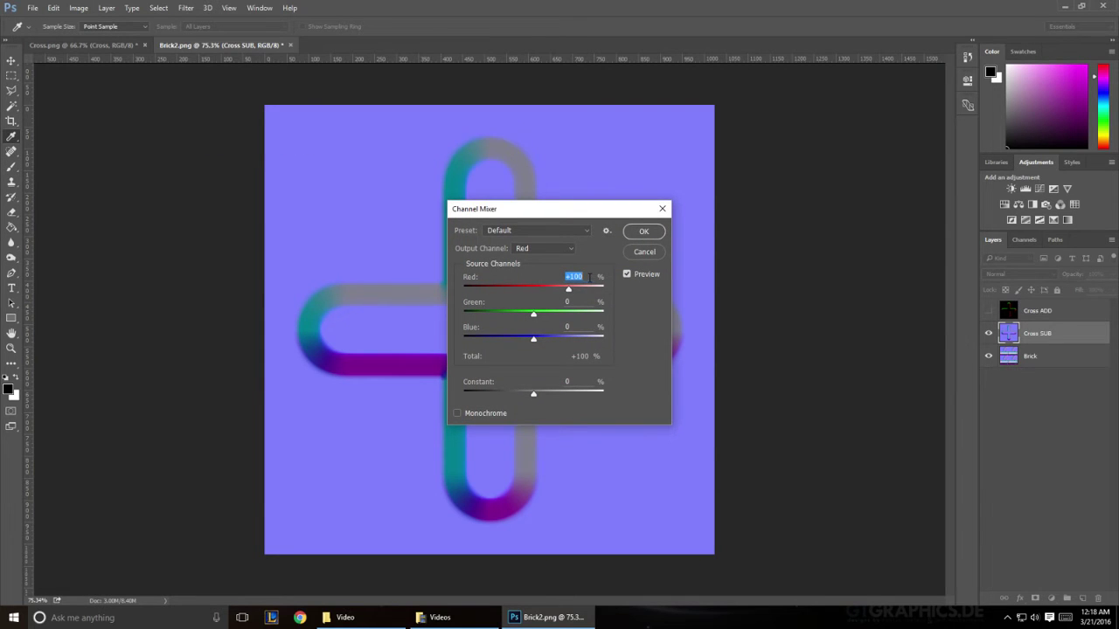
text(-100)
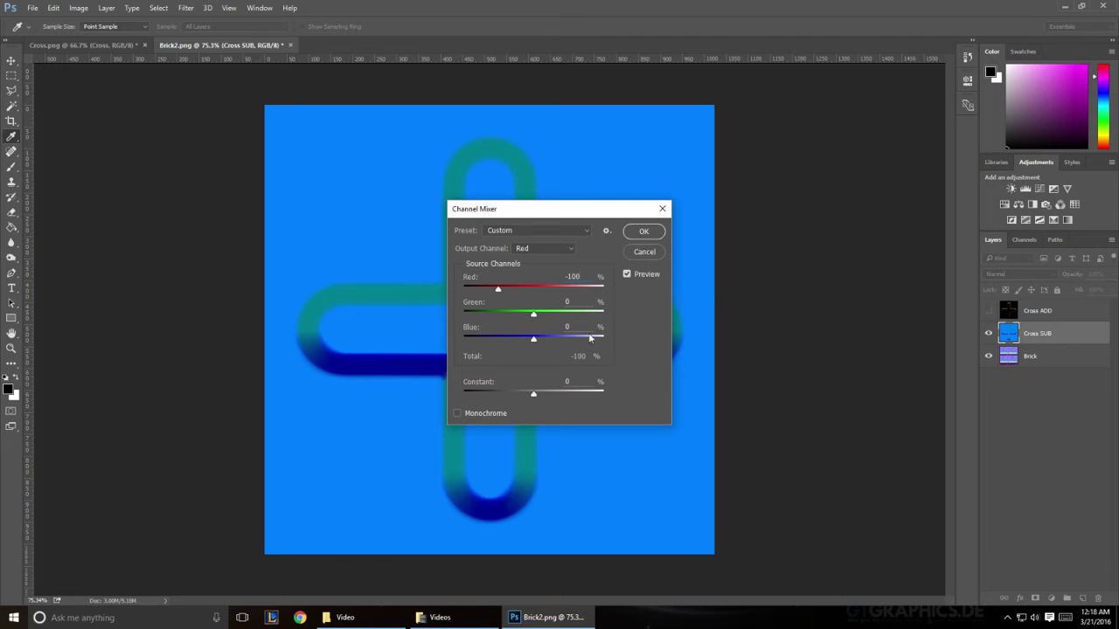
text(50)
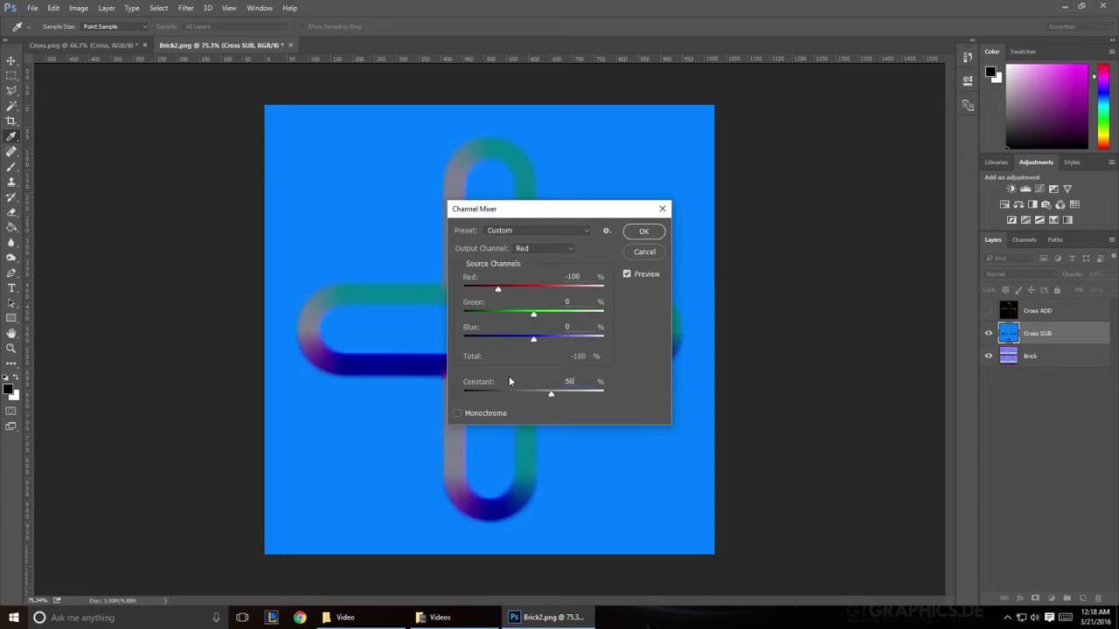
click(564, 250)
click(550, 264)
double_click(594, 301)
text(-100)
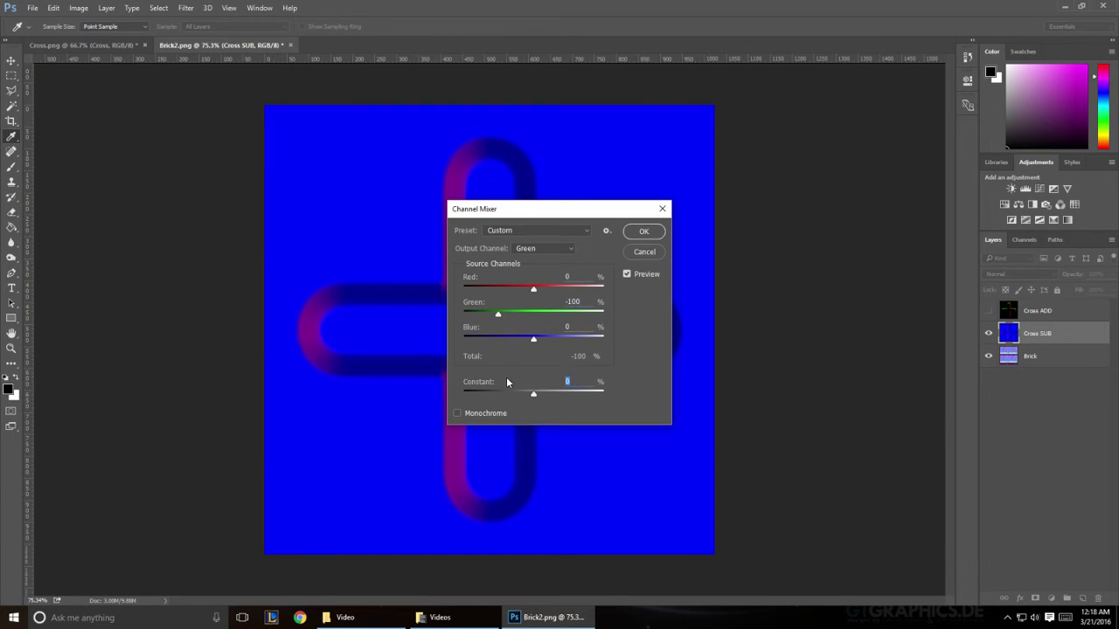
text(50)
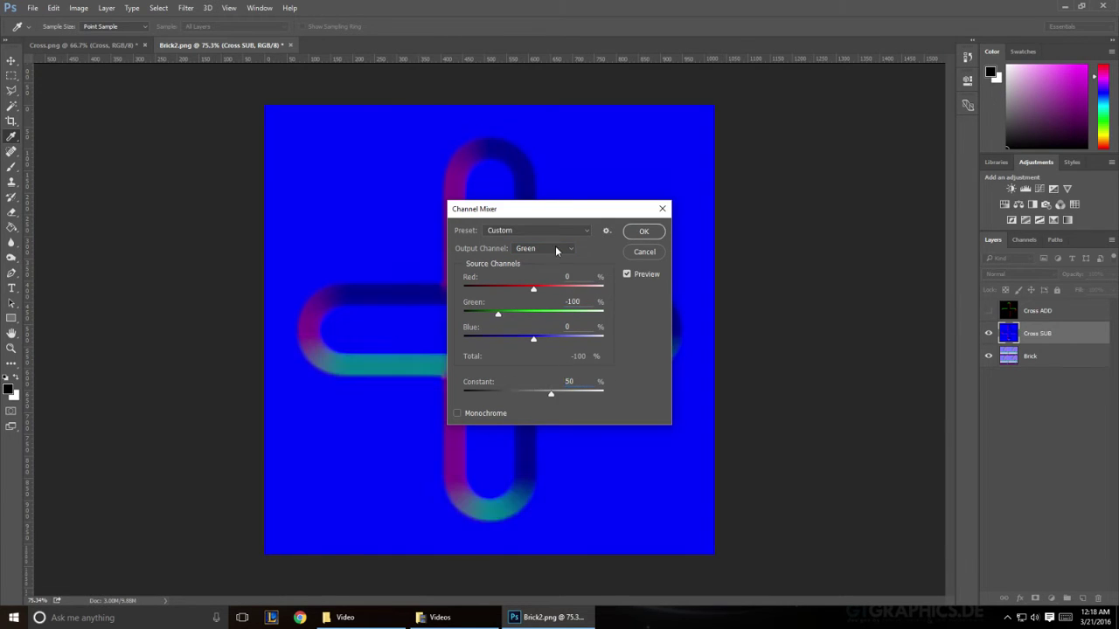
Set the Blue output to Blue -100 with Constant +100, review Green and Red, and apply
click(556, 249)
click(550, 277)
double_click(573, 326)
text(-100)
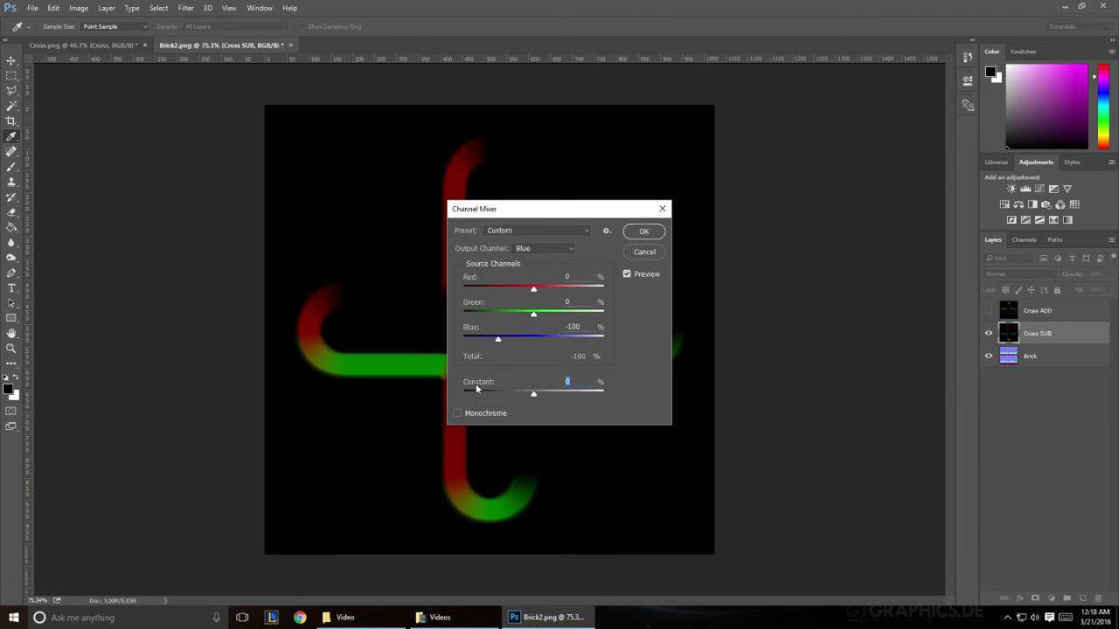
text(100)
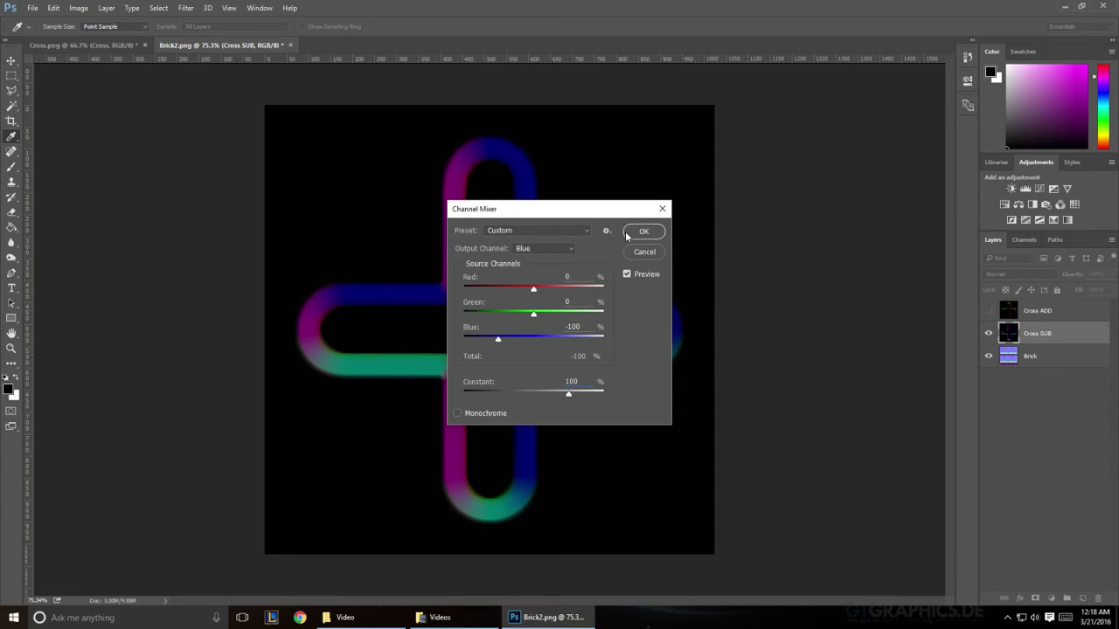
click(564, 249)
click(547, 268)
click(565, 249)
click(554, 261)
click(644, 232)
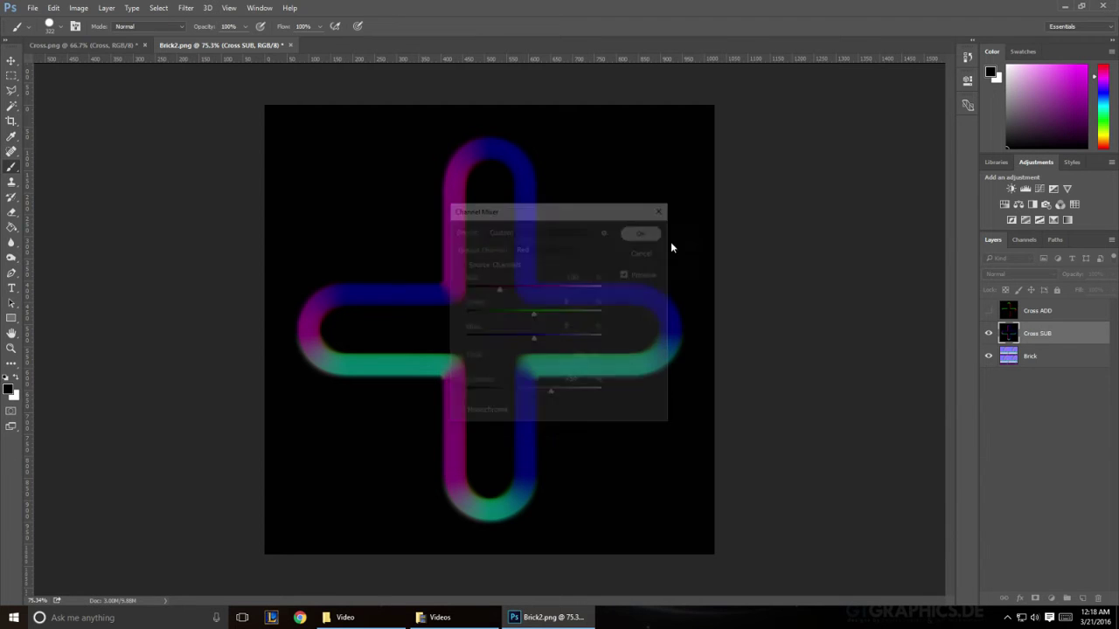
Show Cross ADD and set its blend mode to Linear Dodge (Add)
click(988, 311)
click(1037, 314)
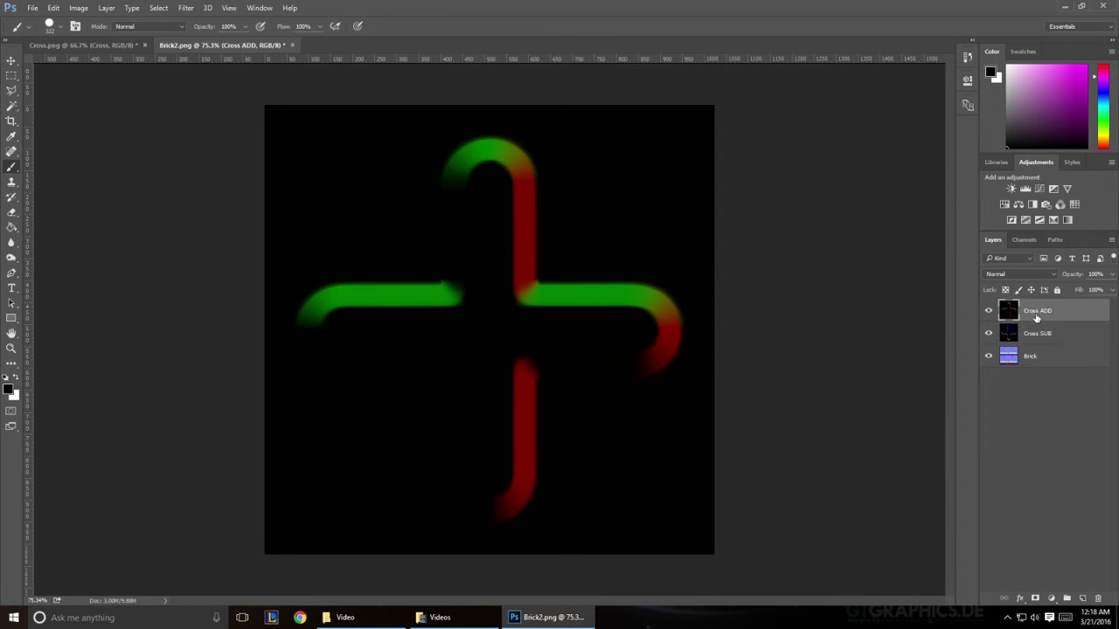
click(1044, 274)
click(1044, 274)
click(1043, 273)
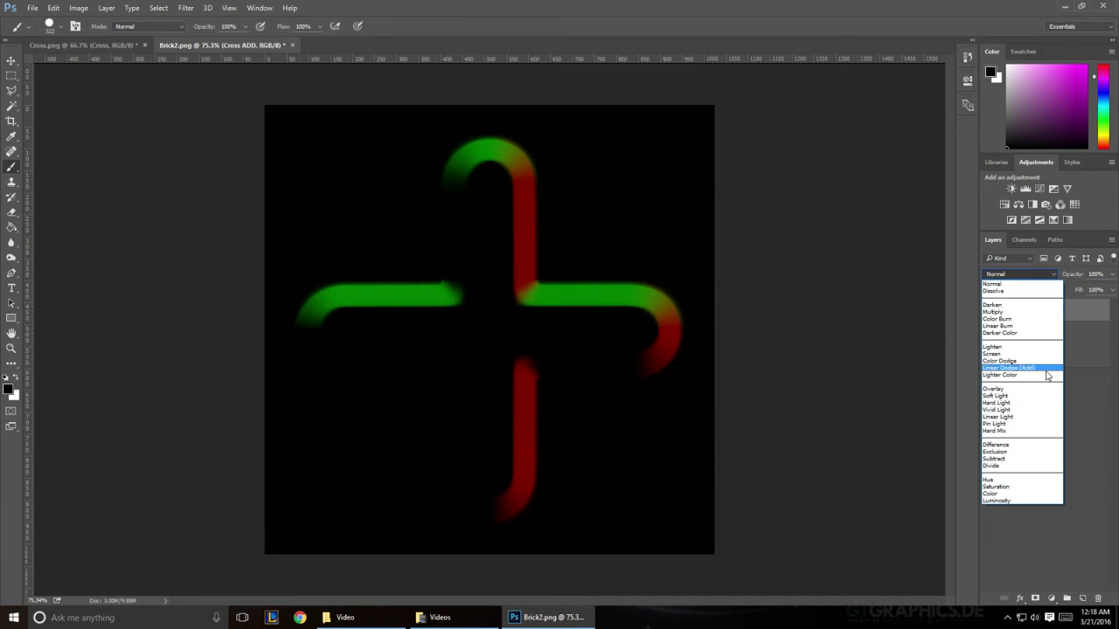
click(1039, 368)
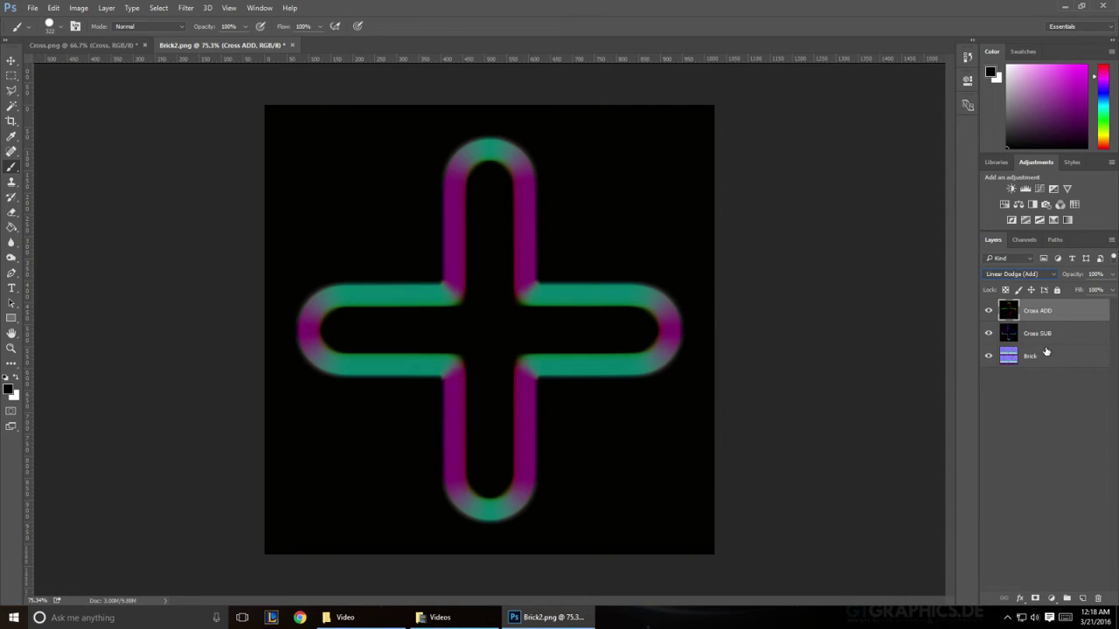
Set the Cross SUB layer's blend mode to Subtract
click(1047, 333)
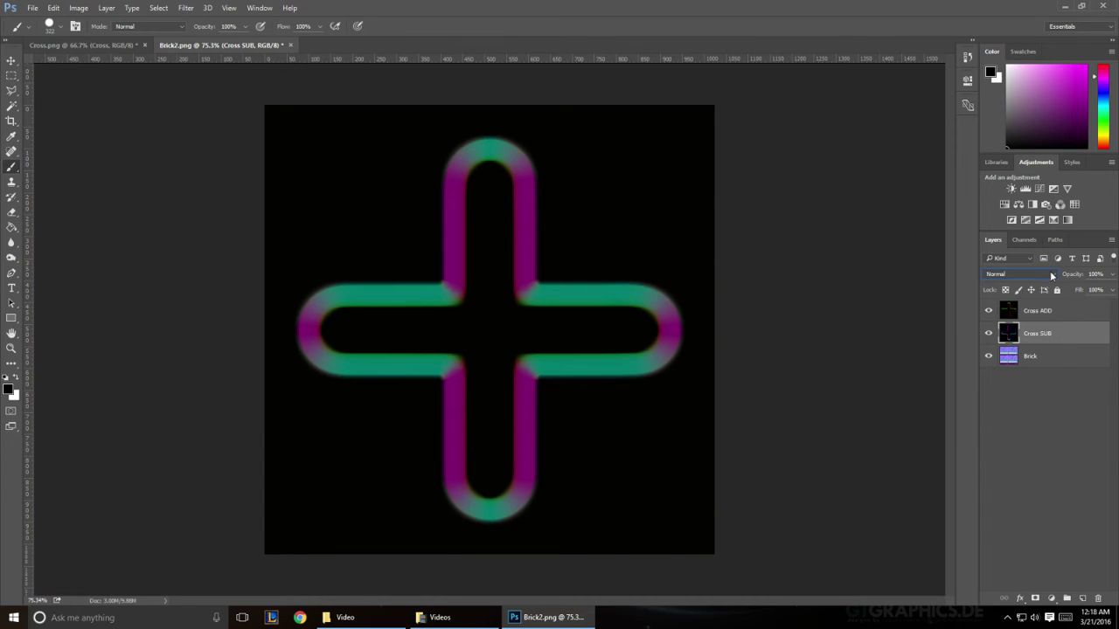
click(1051, 275)
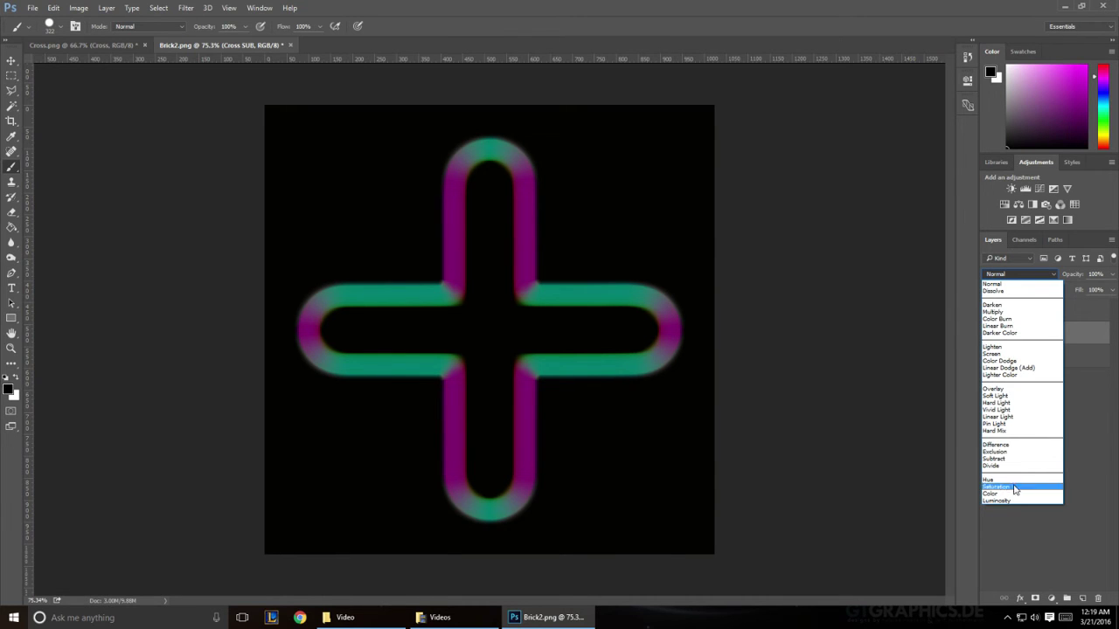
click(1016, 460)
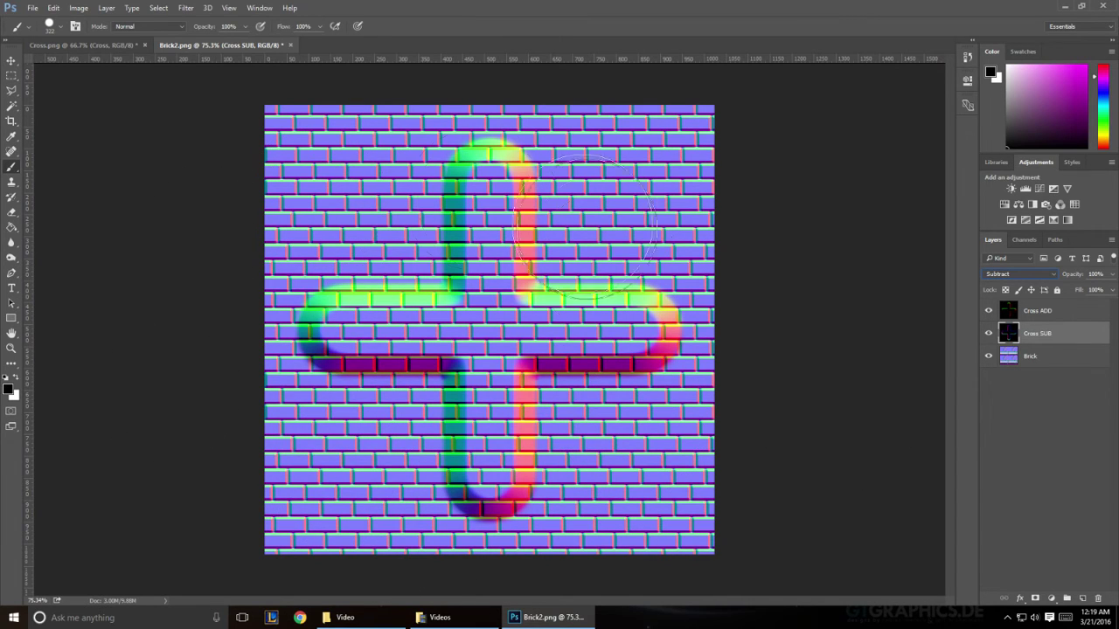
click(988, 333)
click(988, 333)
click(1027, 244)
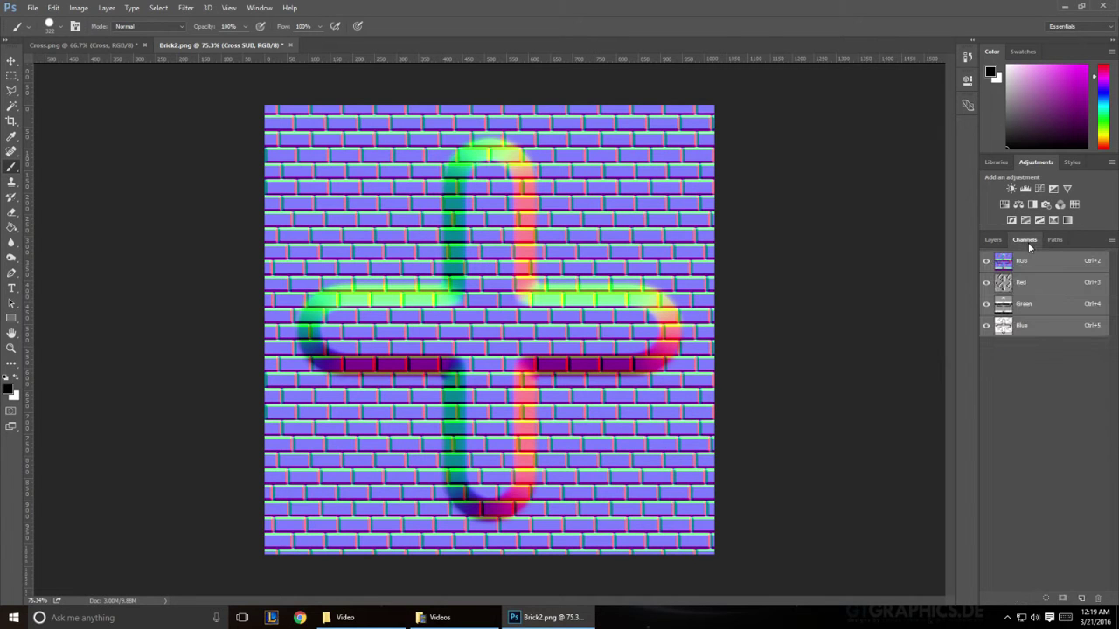
click(1037, 328)
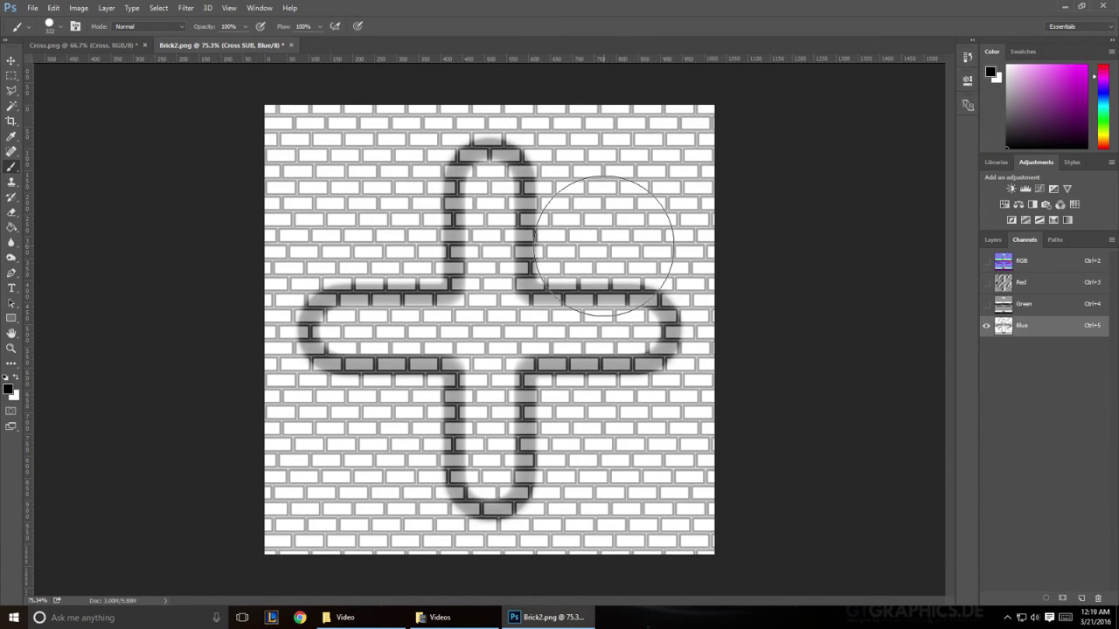
click(1017, 262)
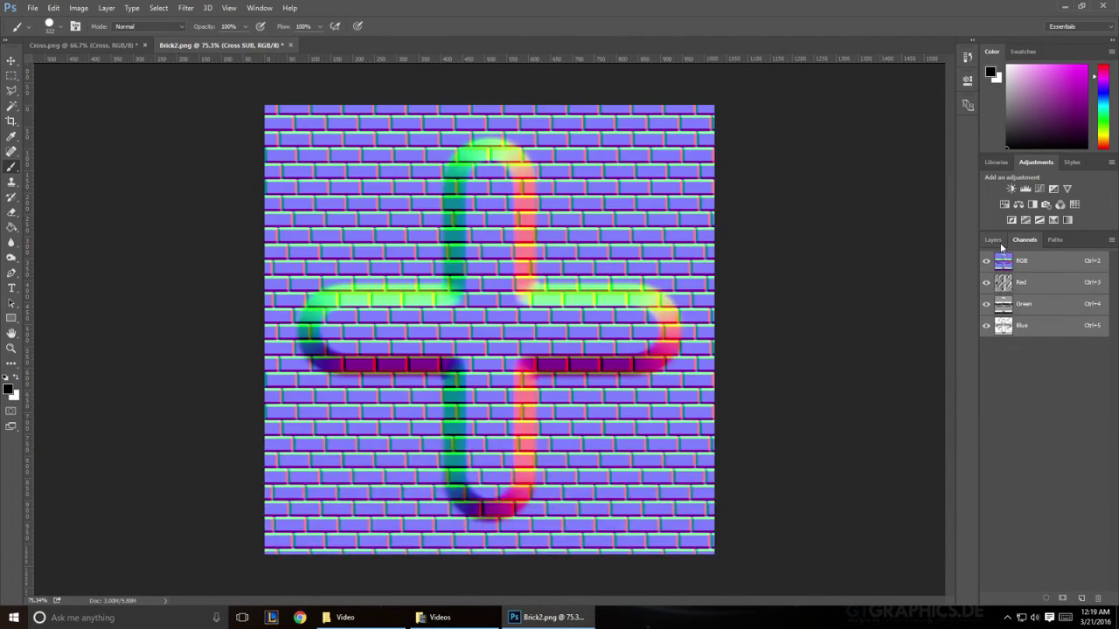
click(998, 242)
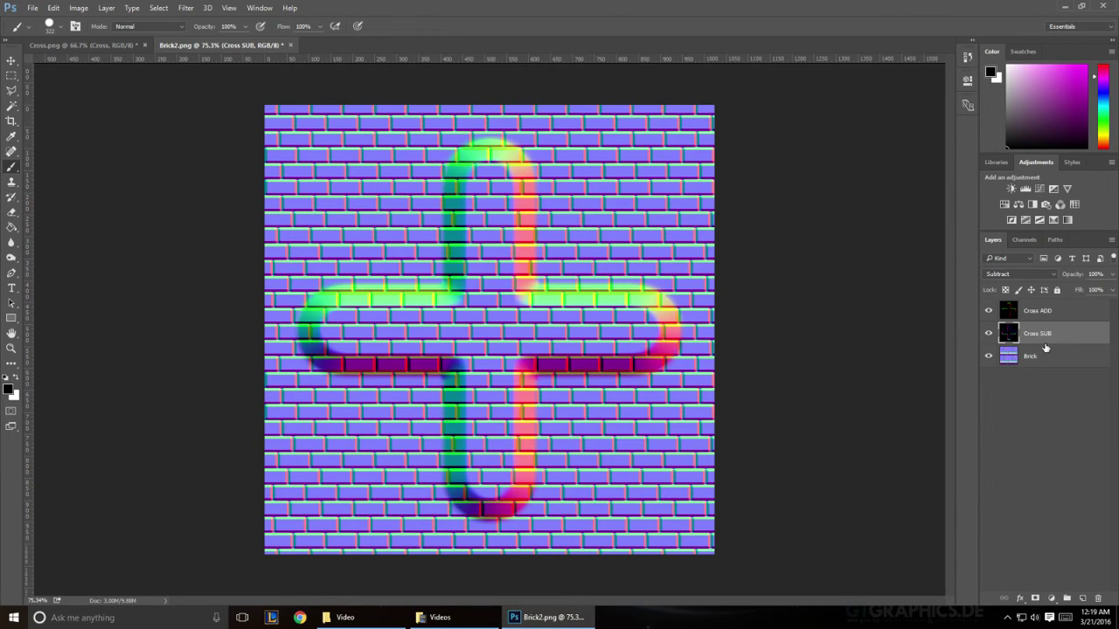
Set Cross SUB back to Normal blending and start a duplicate to be named 'Cross SUB RG'
click(1038, 278)
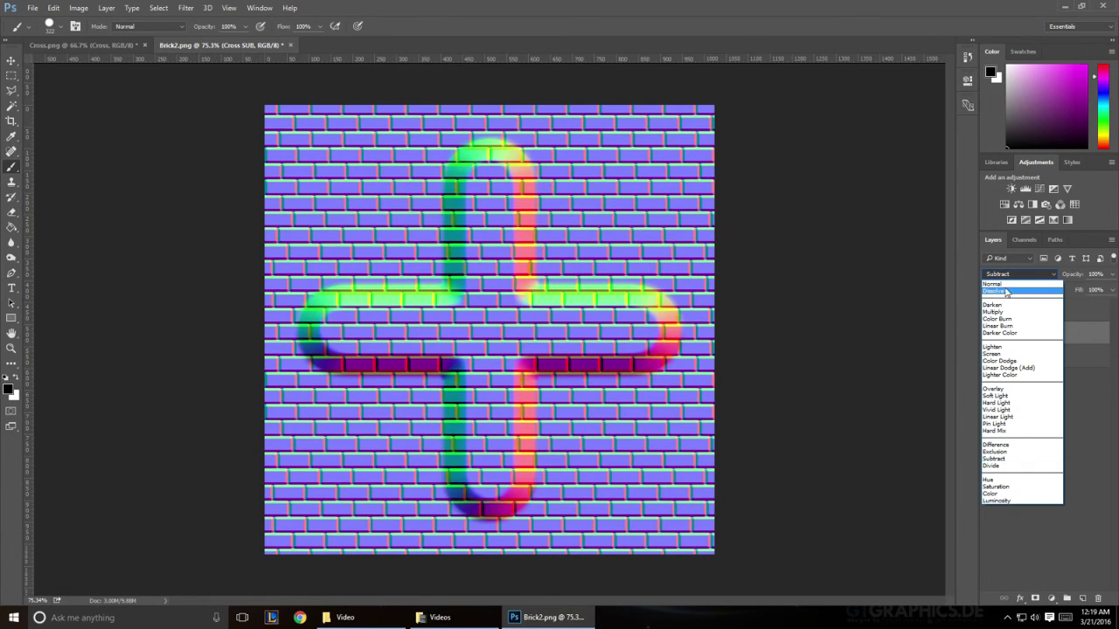
click(993, 284)
right_click(1052, 340)
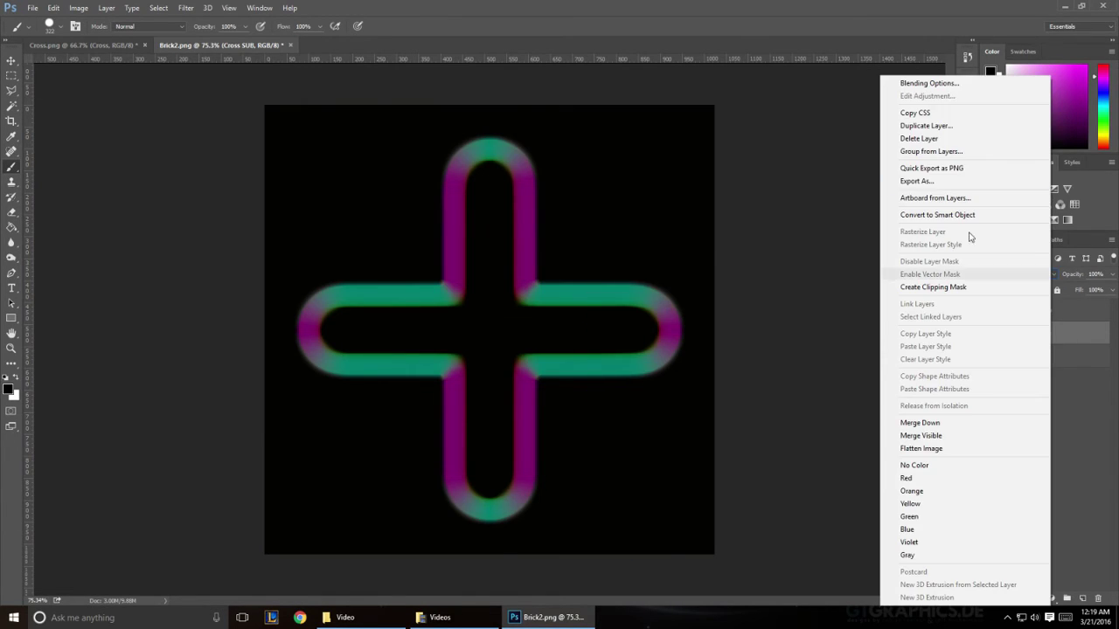
click(926, 126)
click(550, 303)
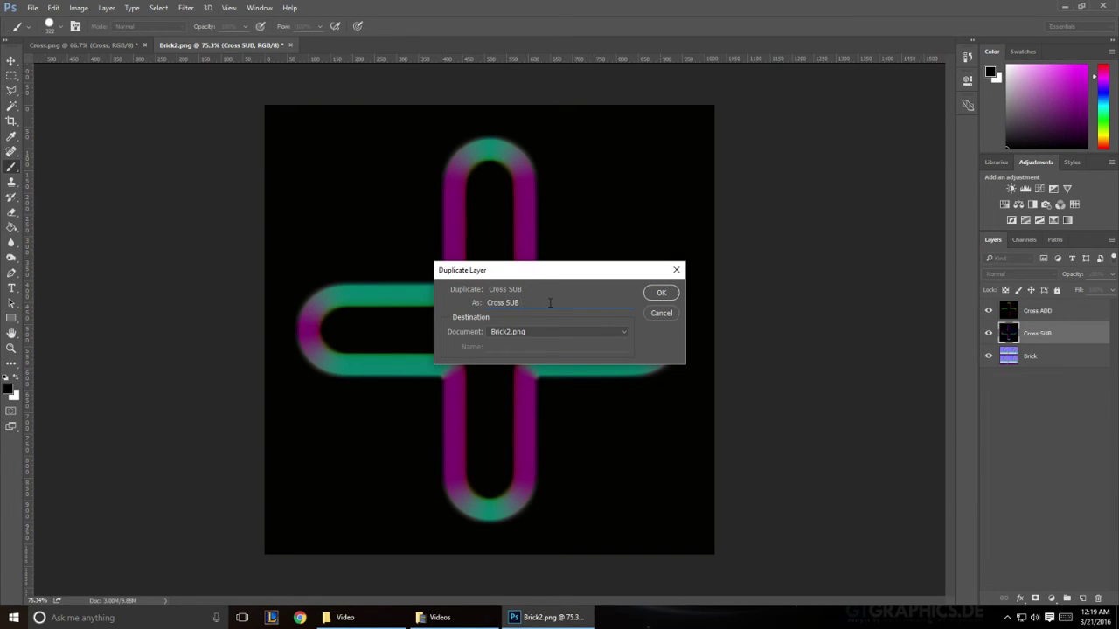
Create the 'Cross SUB RG' copy and rename the original layer 'Cross SUB B'
click(660, 294)
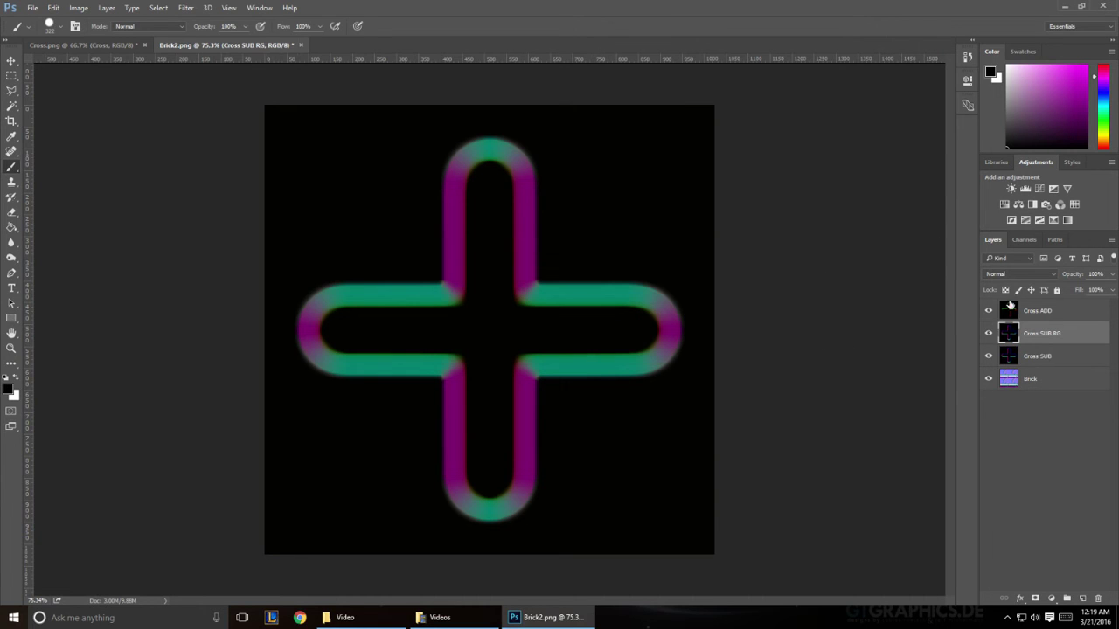
double_click(1049, 357)
click(1057, 357)
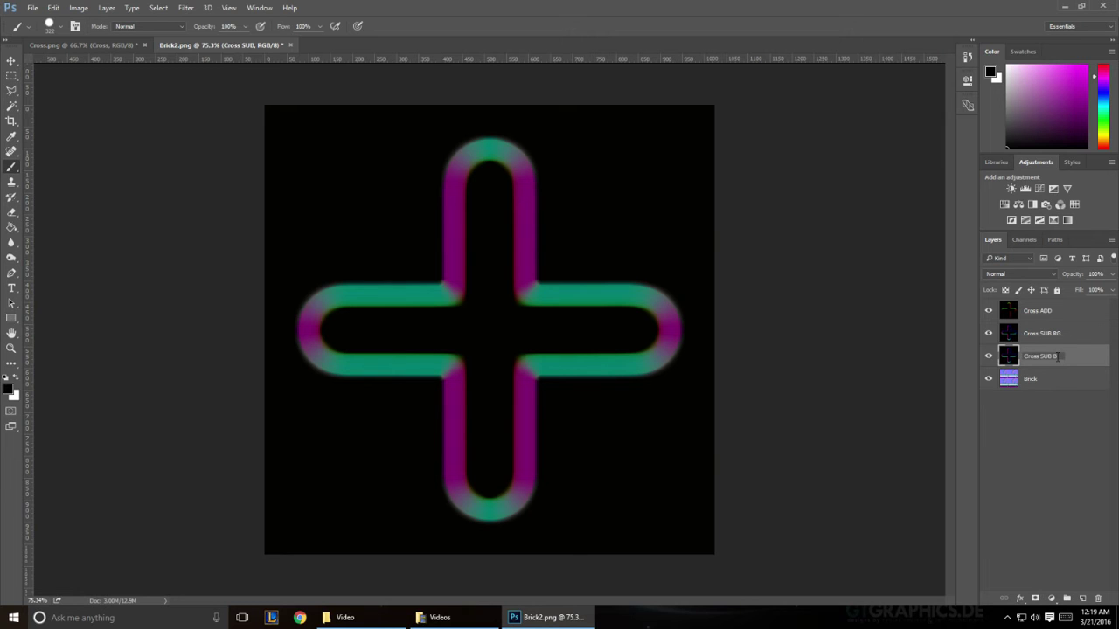
text(B)
key(Return)
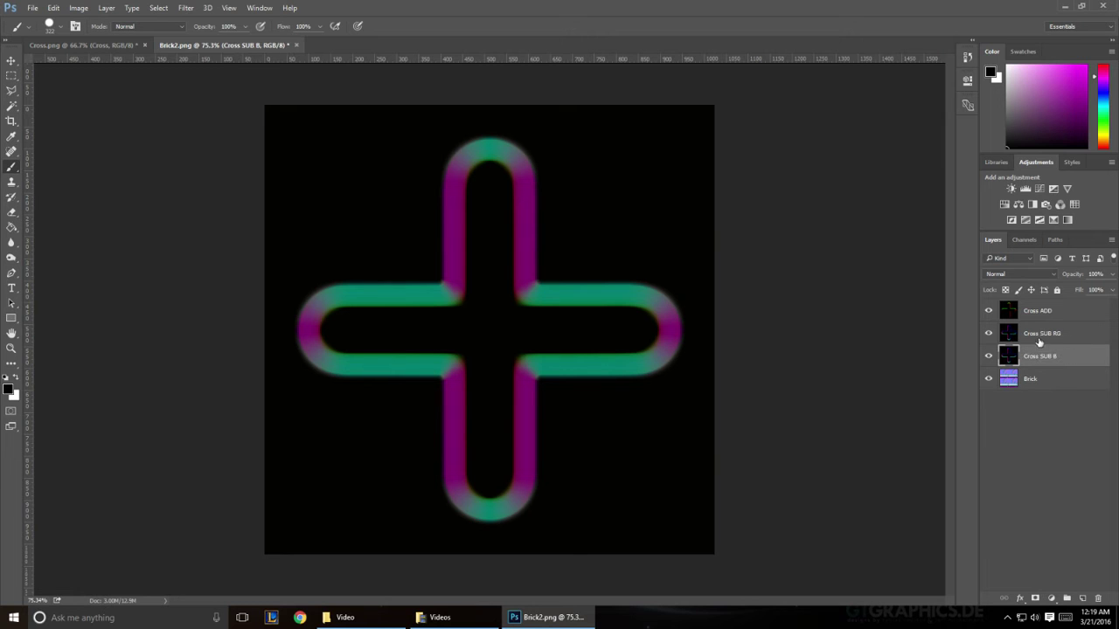
Set the foreground colour to black
click(10, 389)
mouse_move(474, 304)
mouse_down()
mouse_move(487, 296)
mouse_move(332, 457)
mouse_up()
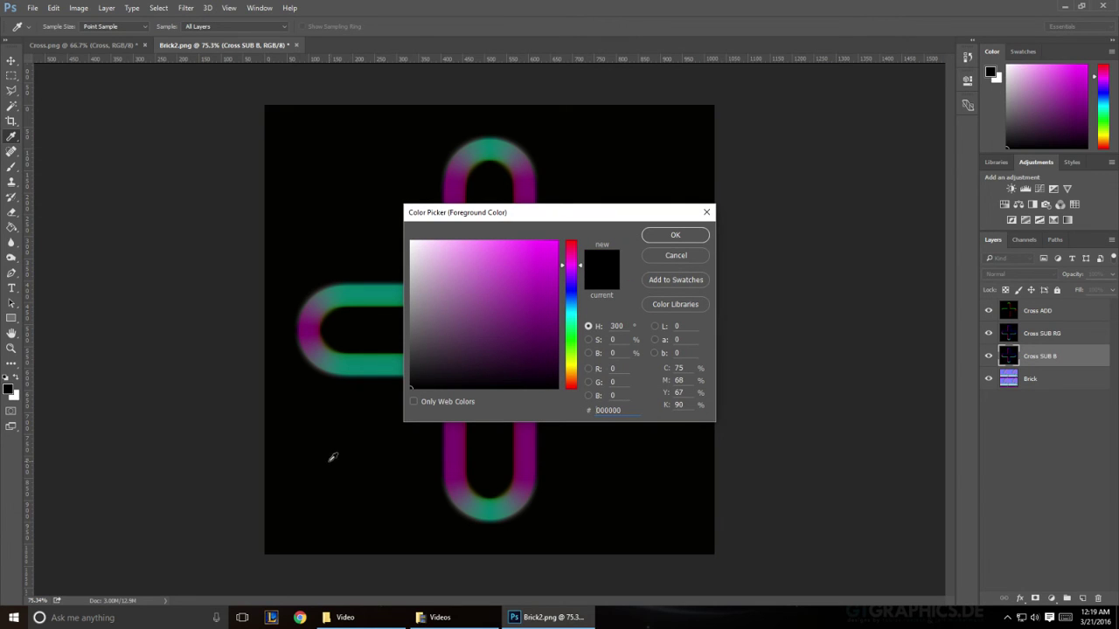
click(674, 236)
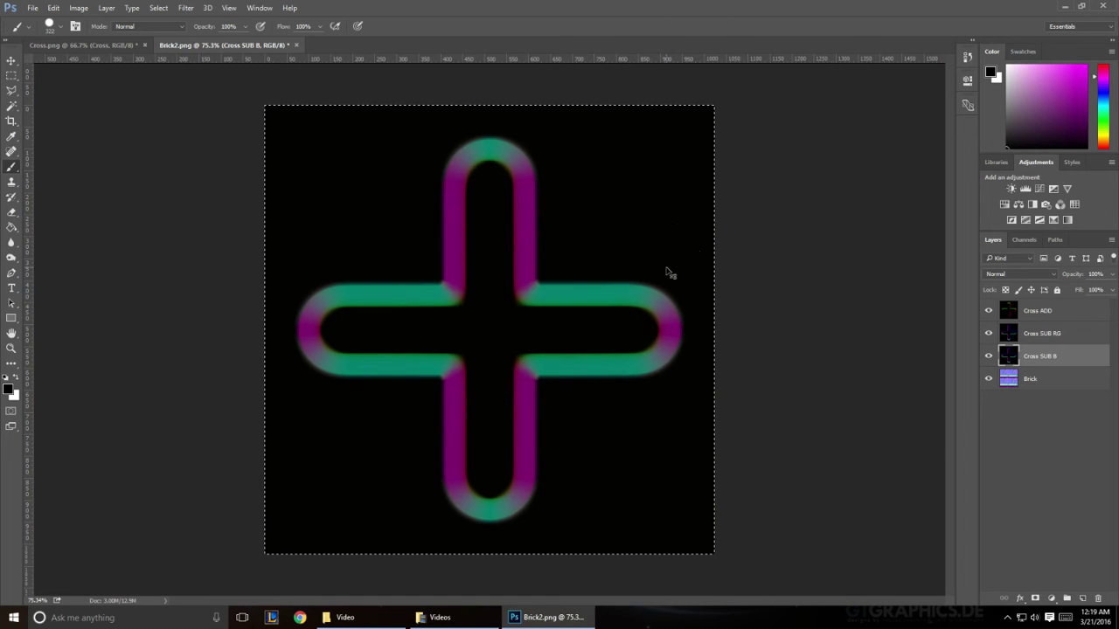
On Cross SUB RG, paint the cross black in the Blue channel, then return to the RGB composite and Layers
click(1051, 340)
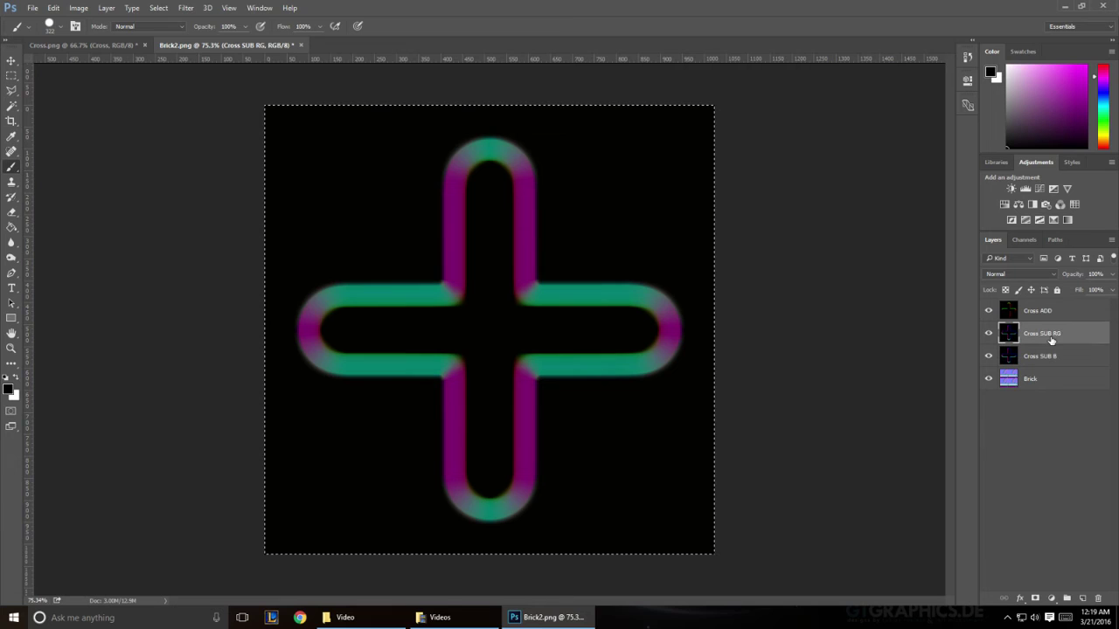
click(1029, 240)
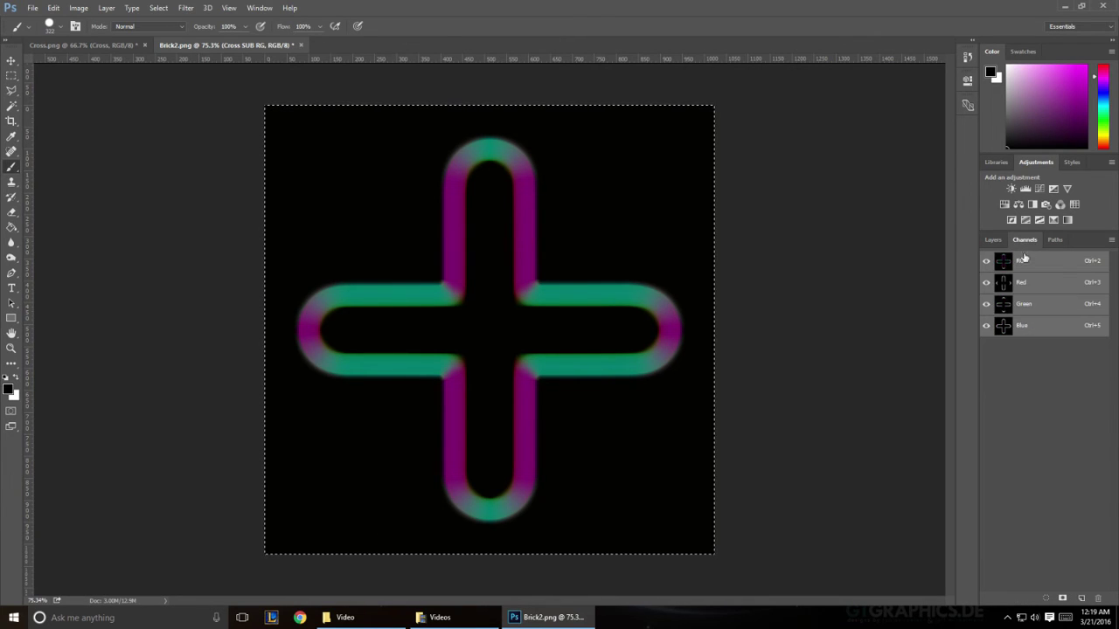
click(994, 241)
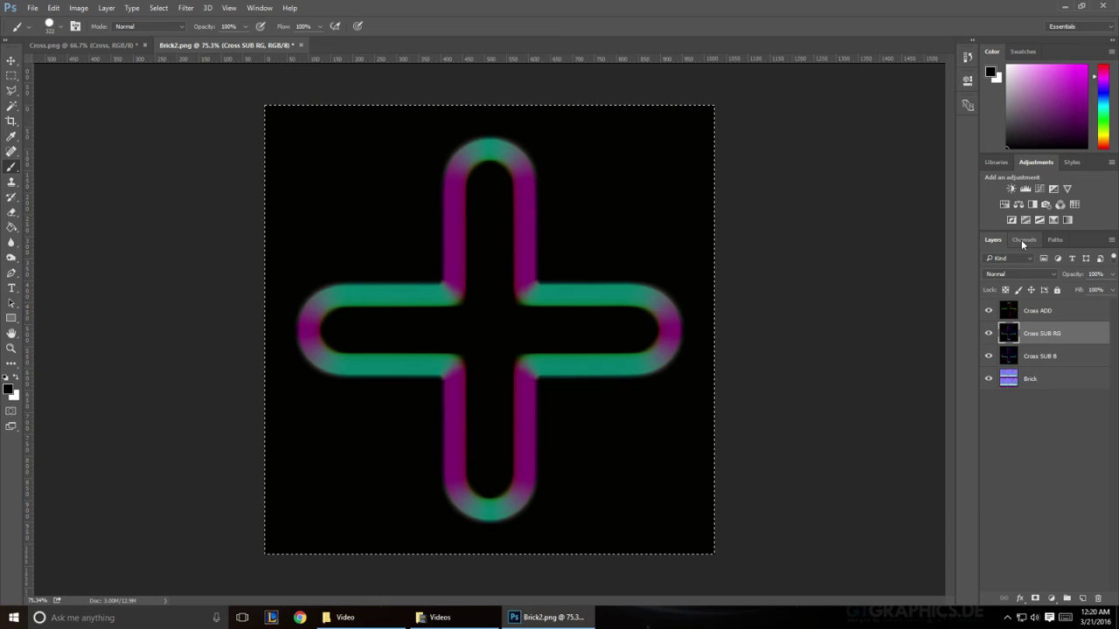
click(1020, 240)
click(1033, 331)
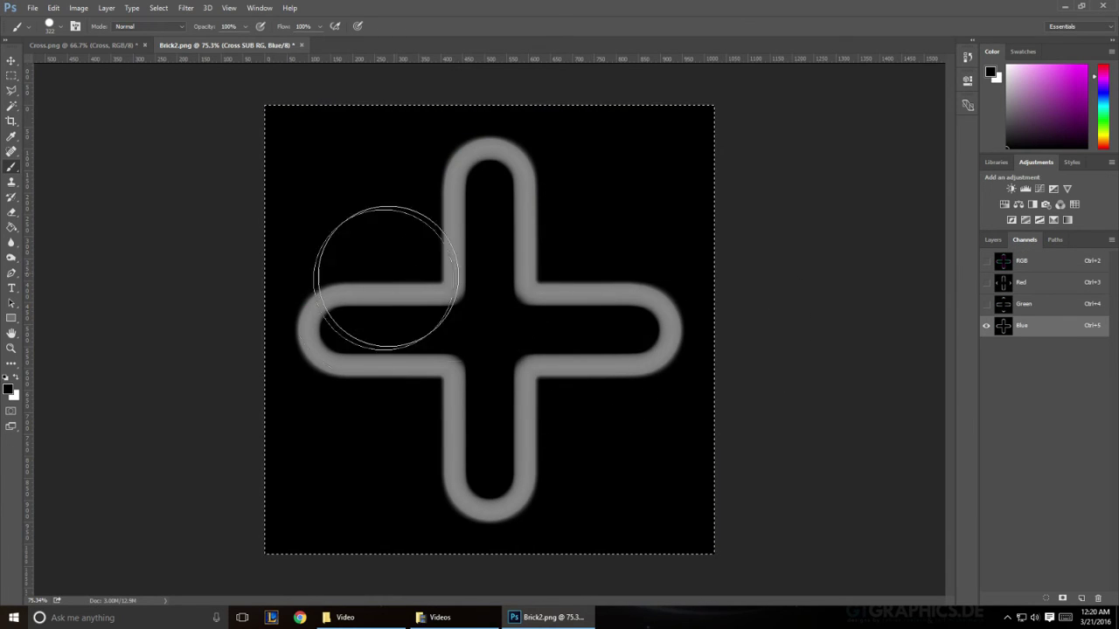
mouse_move(308, 223)
mouse_down()
mouse_move(517, 189)
mouse_move(365, 291)
mouse_move(395, 359)
mouse_move(684, 339)
mouse_move(845, 388)
mouse_move(280, 492)
mouse_up()
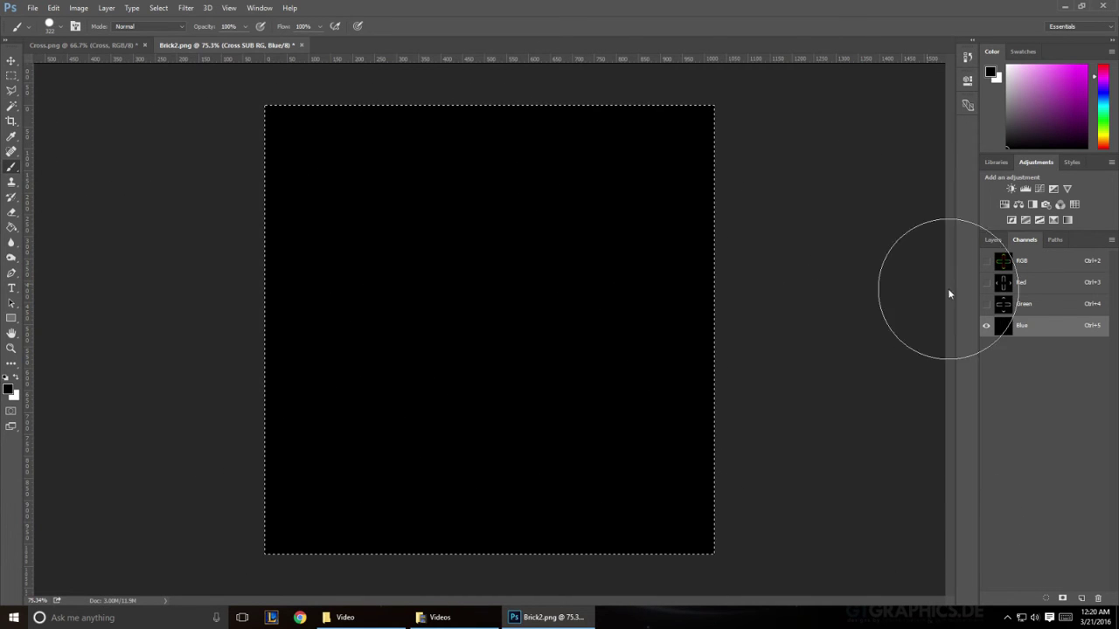
click(1046, 265)
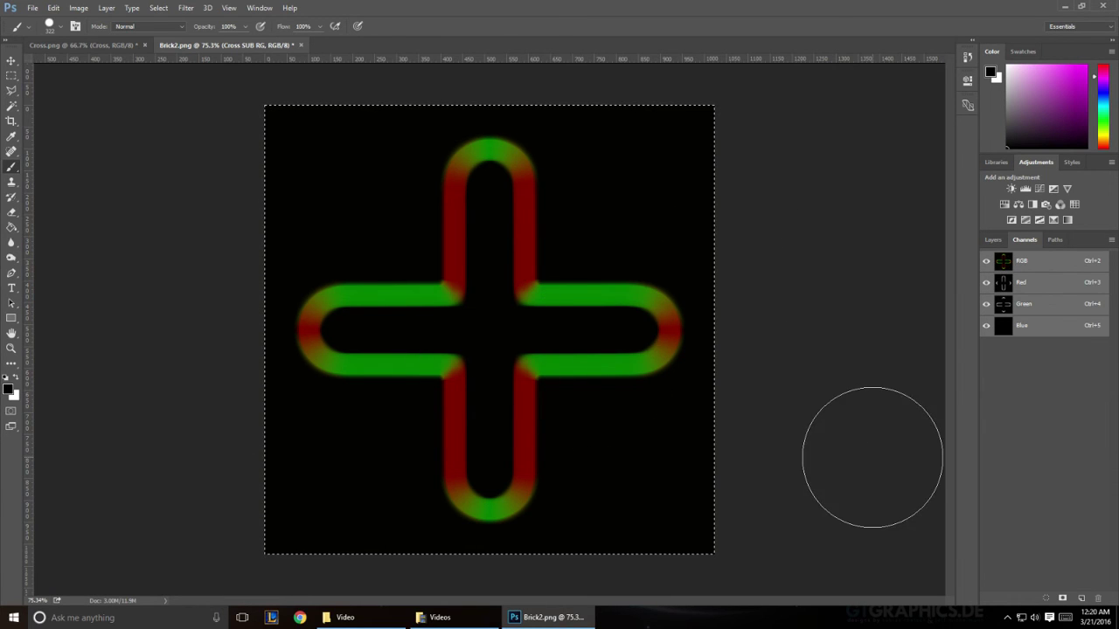
click(994, 241)
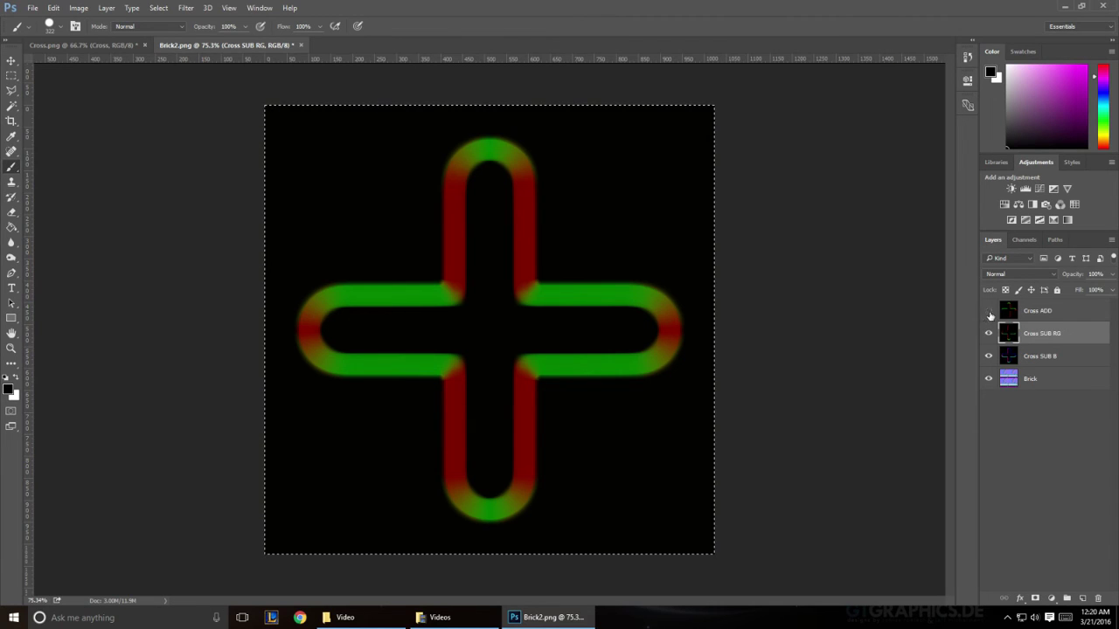
Hide Cross SUB RG and Brick, then paint Cross SUB B's Red and Green channels black
click(993, 337)
click(991, 381)
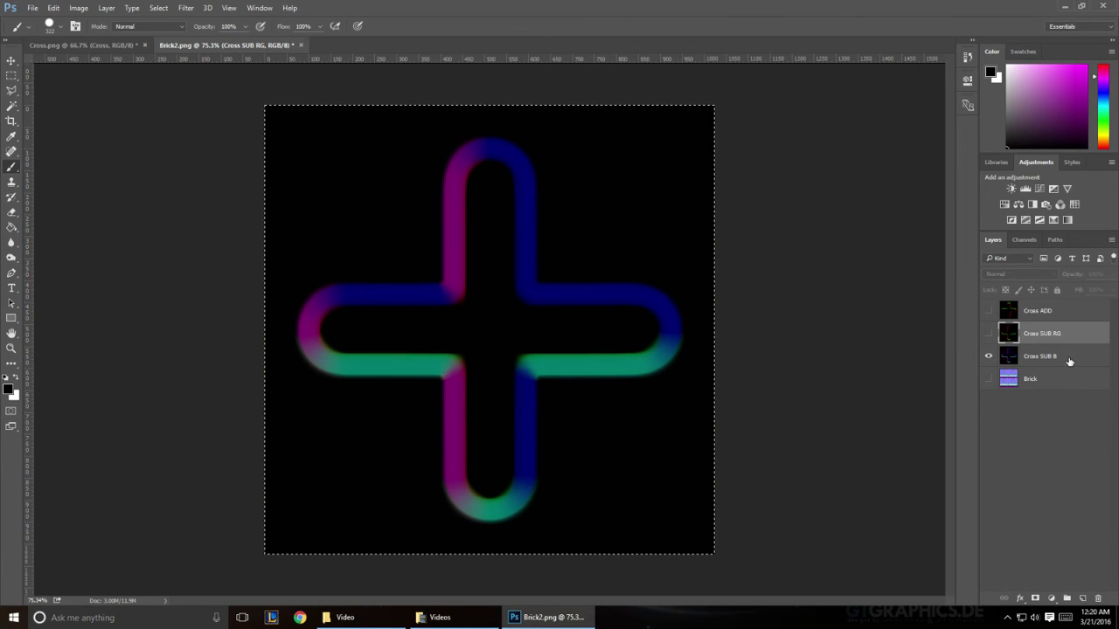
click(1056, 357)
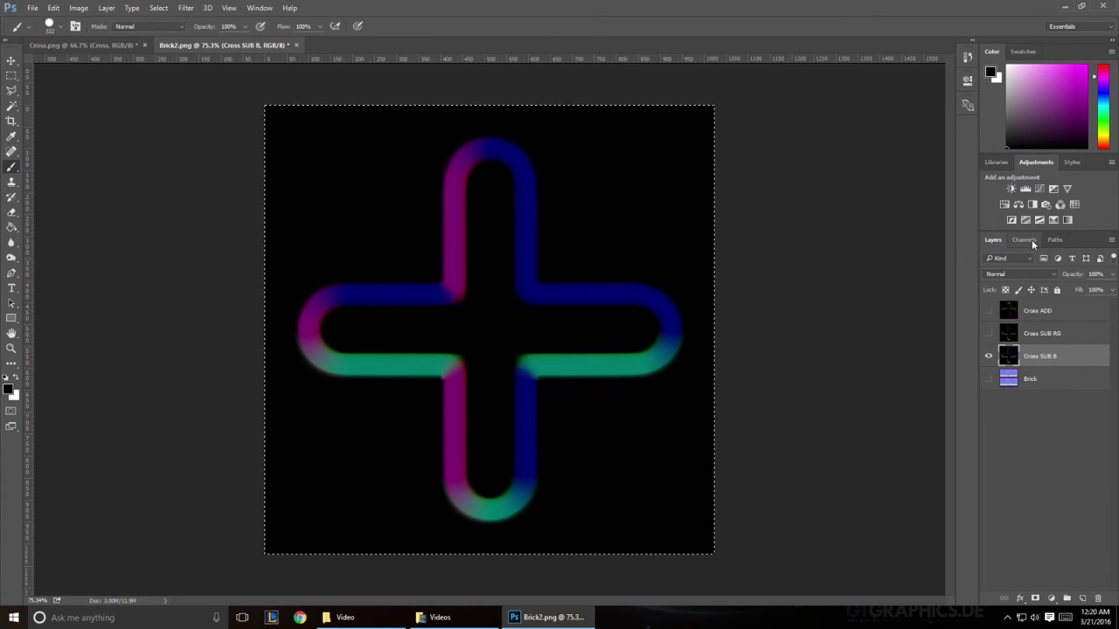
click(1031, 241)
click(1034, 307)
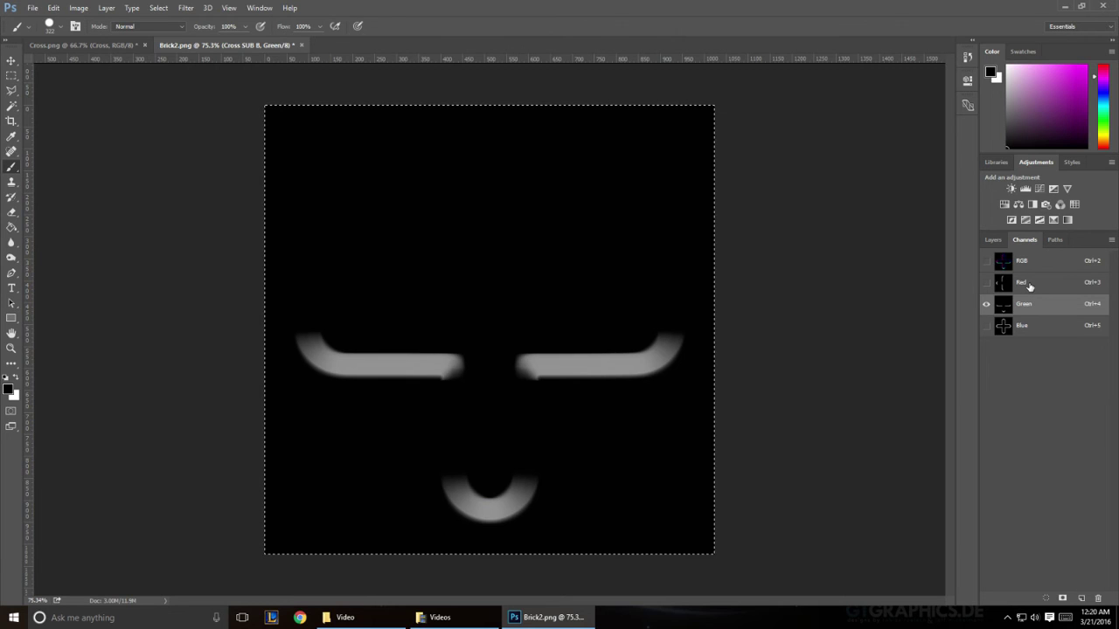
shift+click(1029, 286)
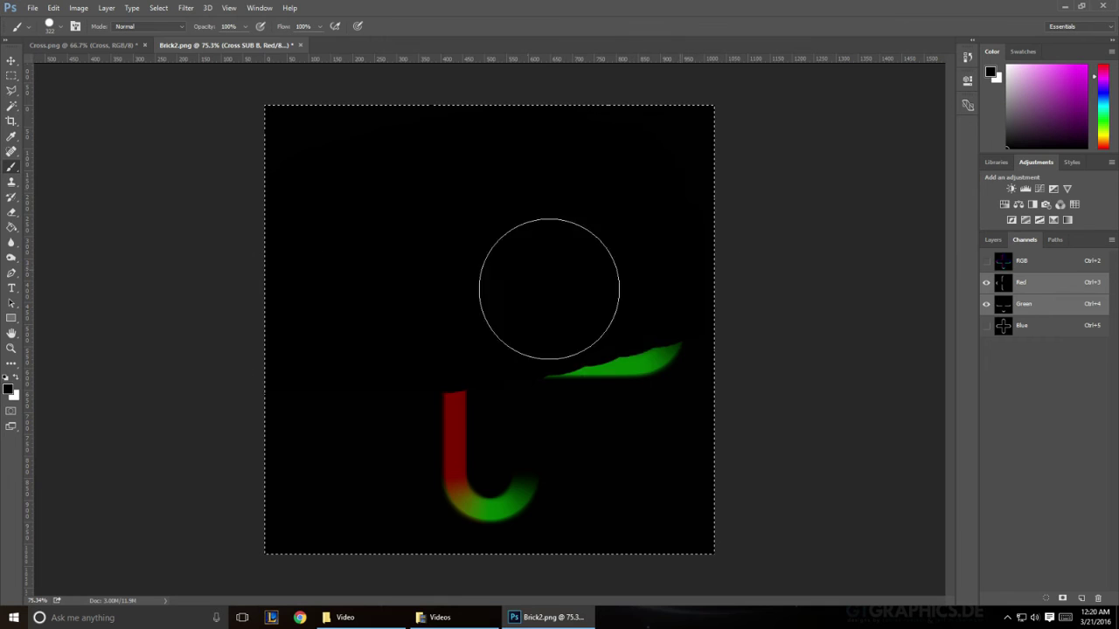
mouse_move(549, 288)
mouse_down()
mouse_move(371, 461)
mouse_move(361, 516)
mouse_up()
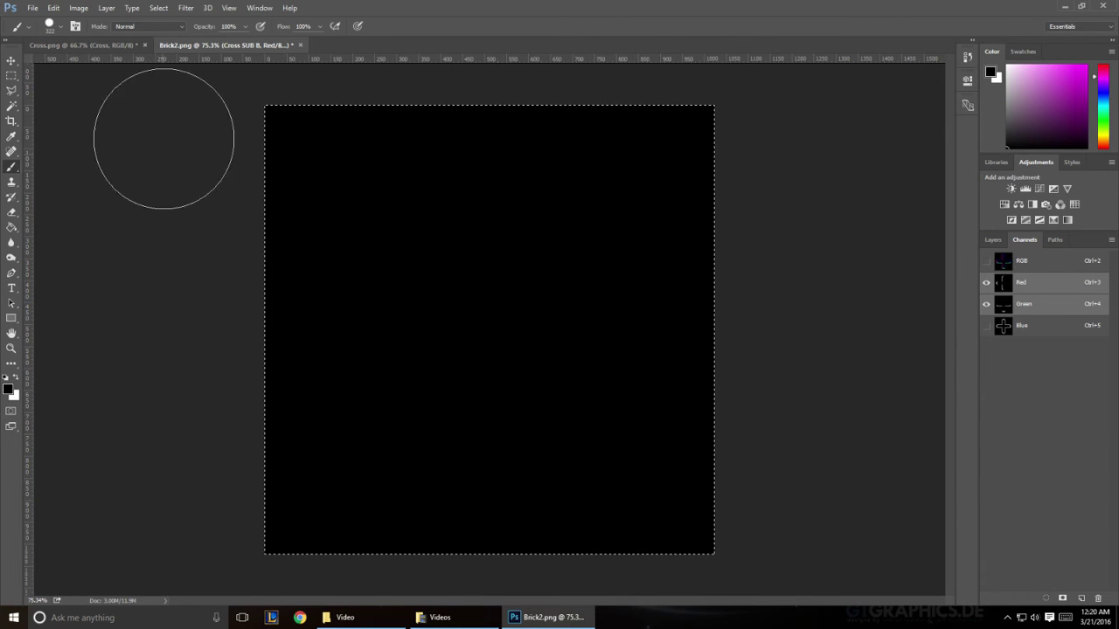
click(1033, 271)
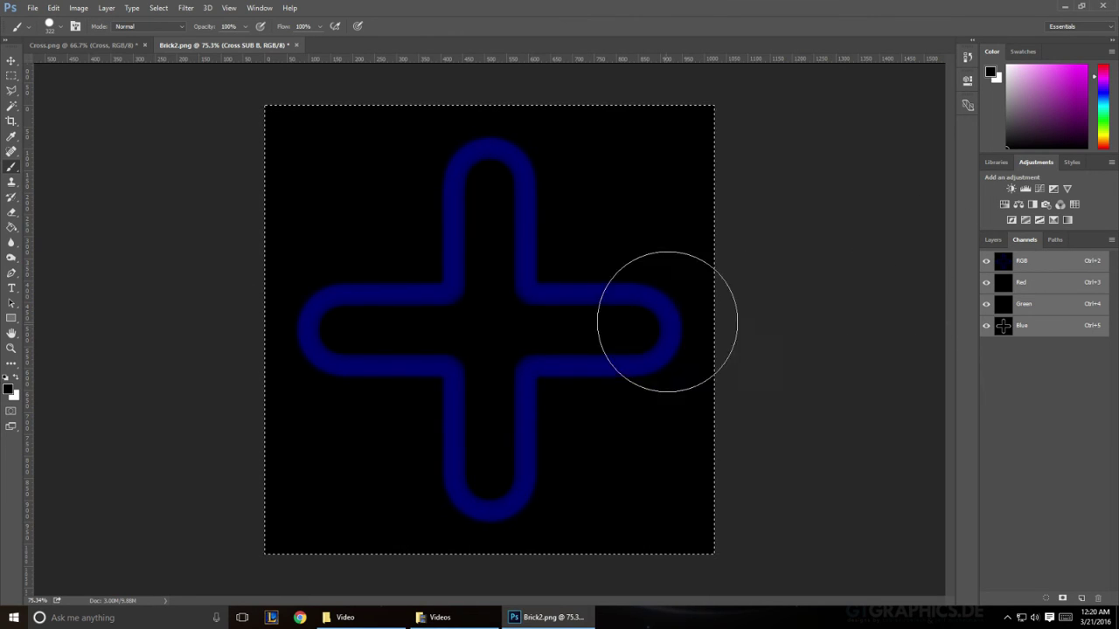
click(1002, 245)
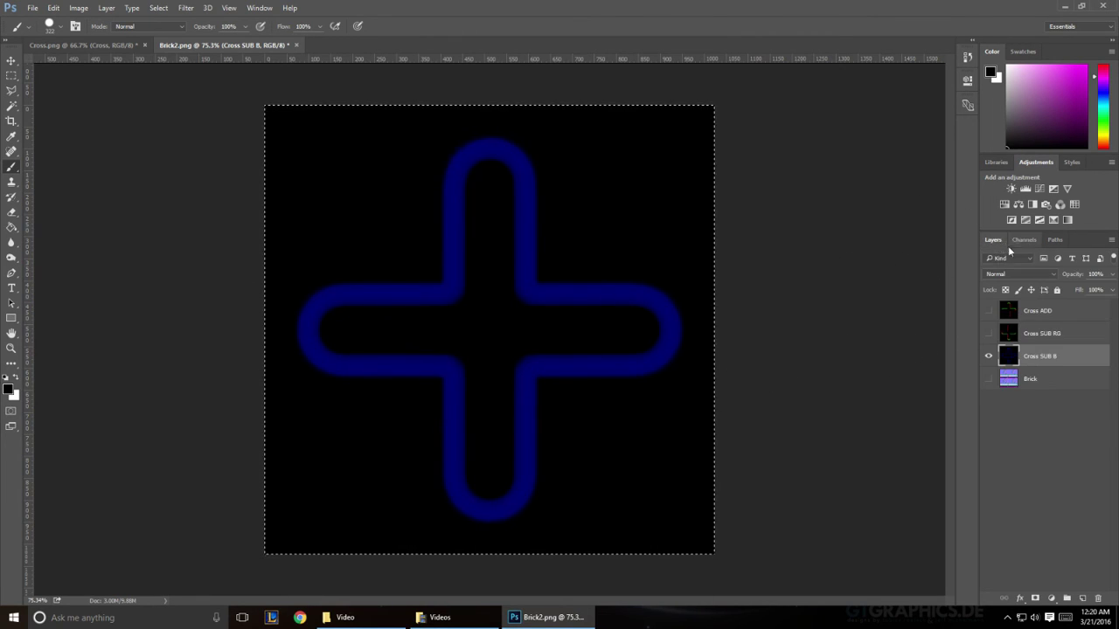
Make the Cross SUB RG, Cross ADD and Brick layers visible again
click(988, 333)
click(989, 312)
click(988, 378)
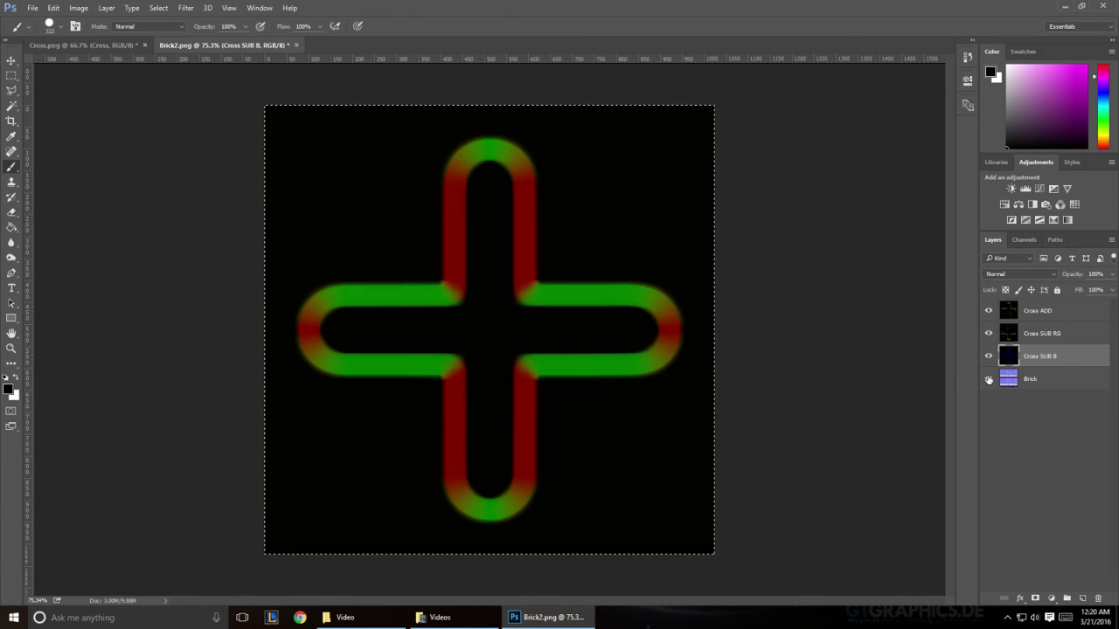
Set Cross SUB RG to Difference blend mode and Cross SUB B to Exclusion
click(1040, 311)
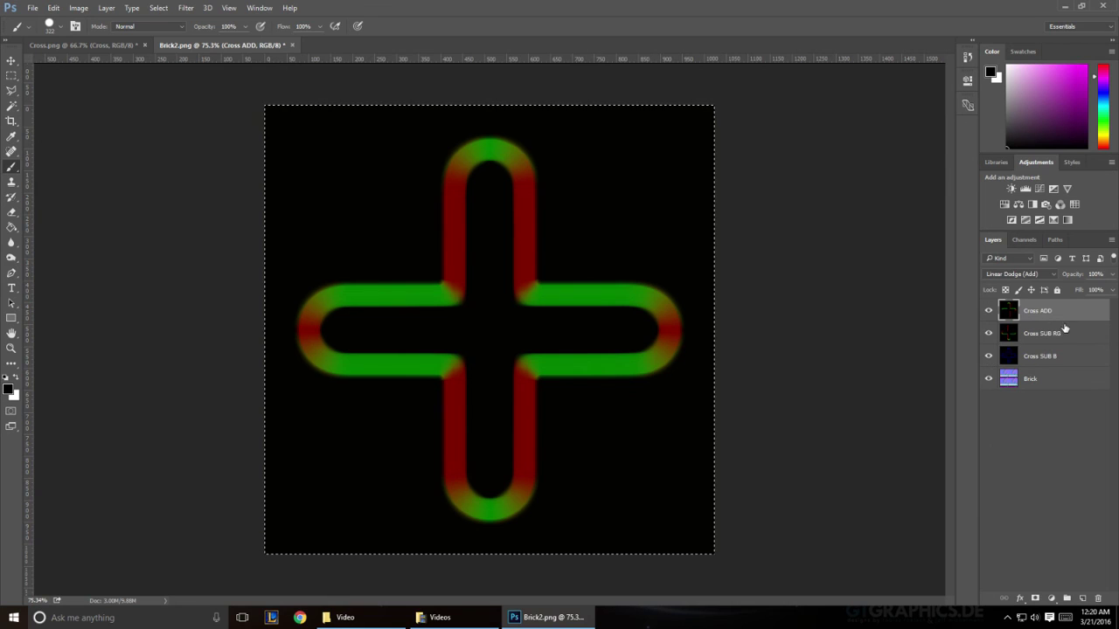
click(1051, 335)
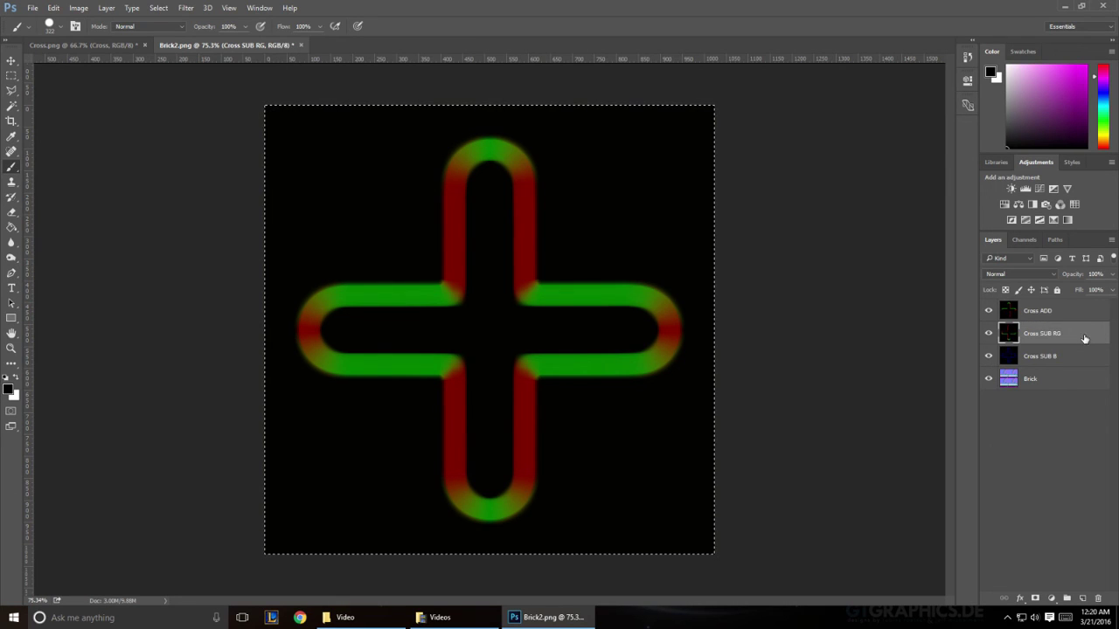
click(1051, 276)
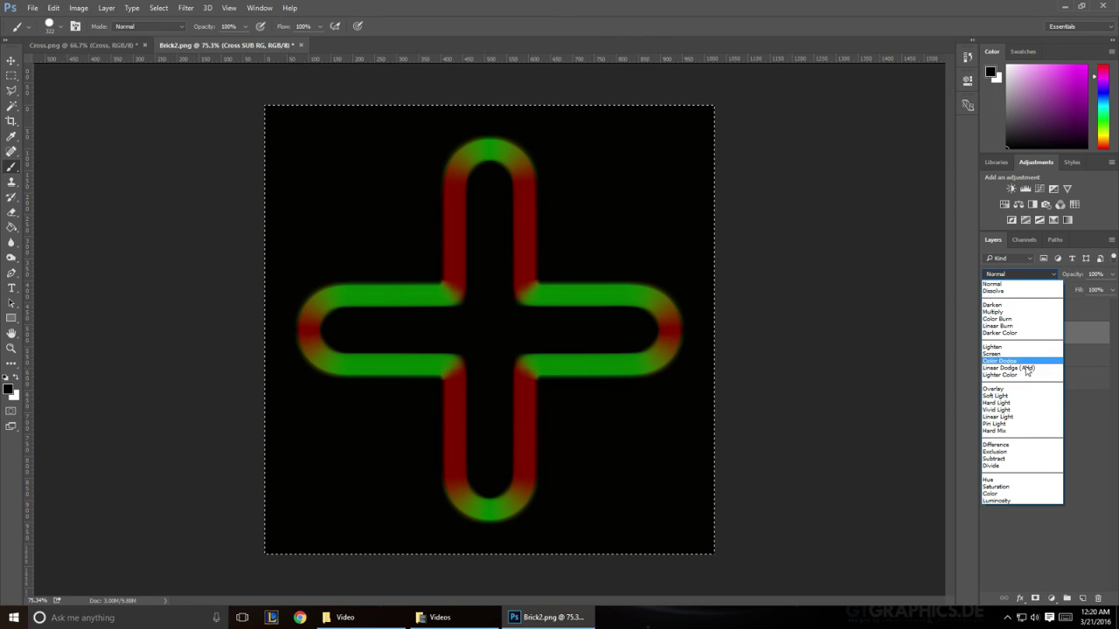
click(996, 459)
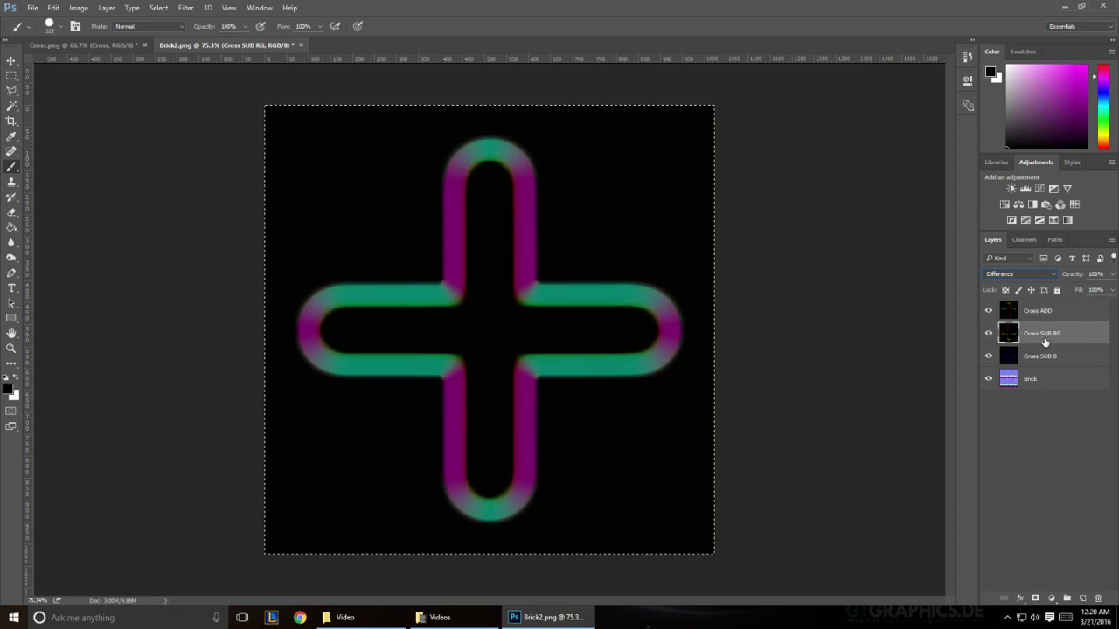
click(1072, 361)
click(1042, 278)
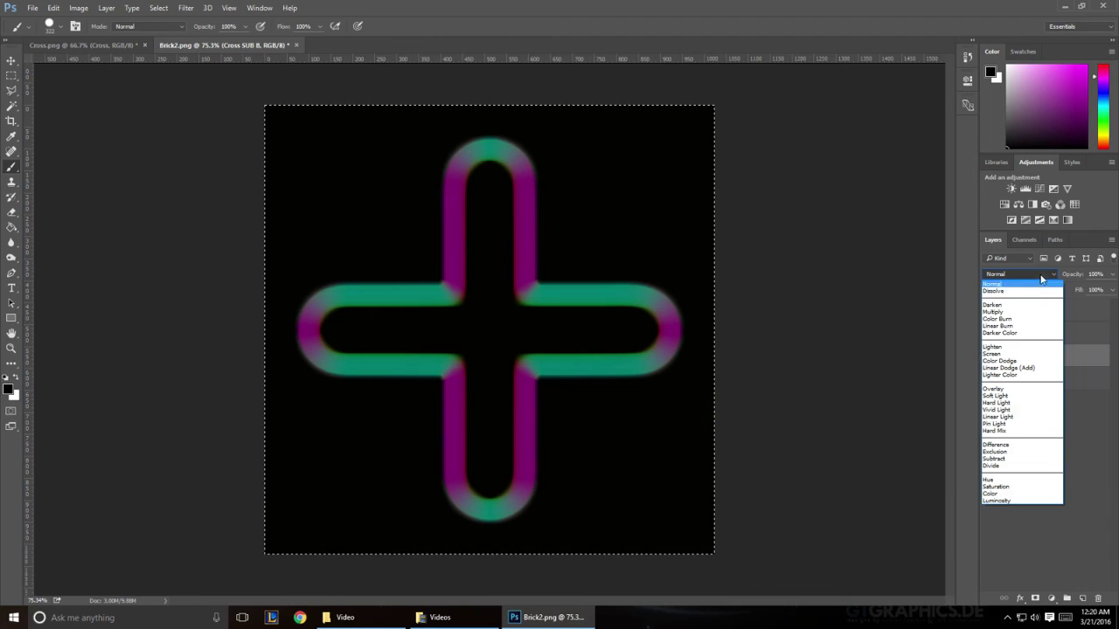
click(1020, 453)
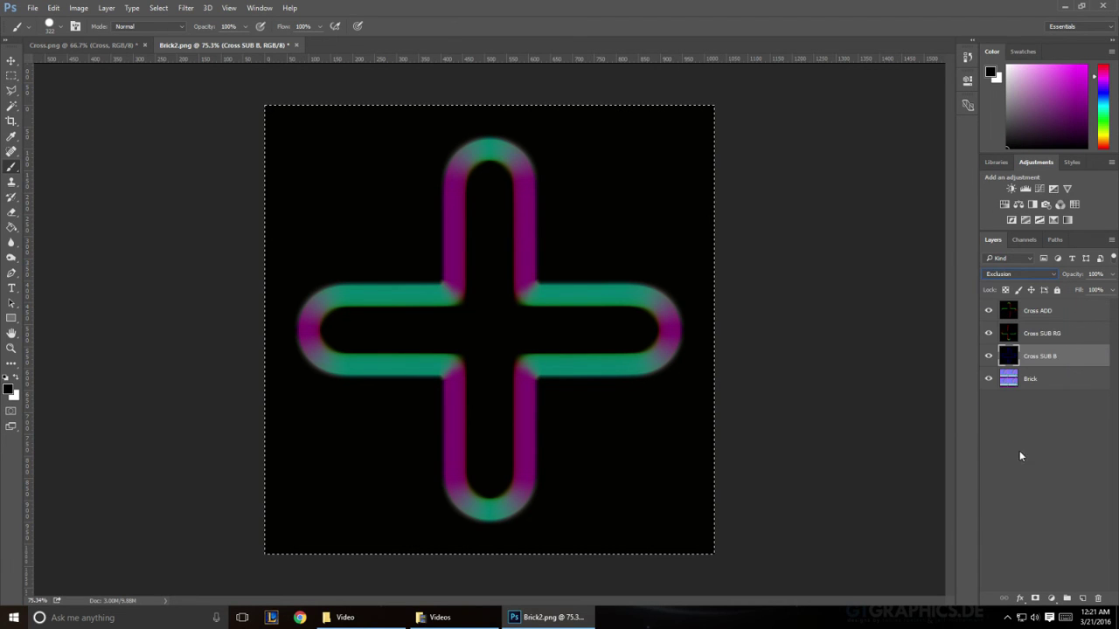
With Cross ADD selected, deselect the canvas with Ctrl+D and switch to the Move tool
click(1053, 386)
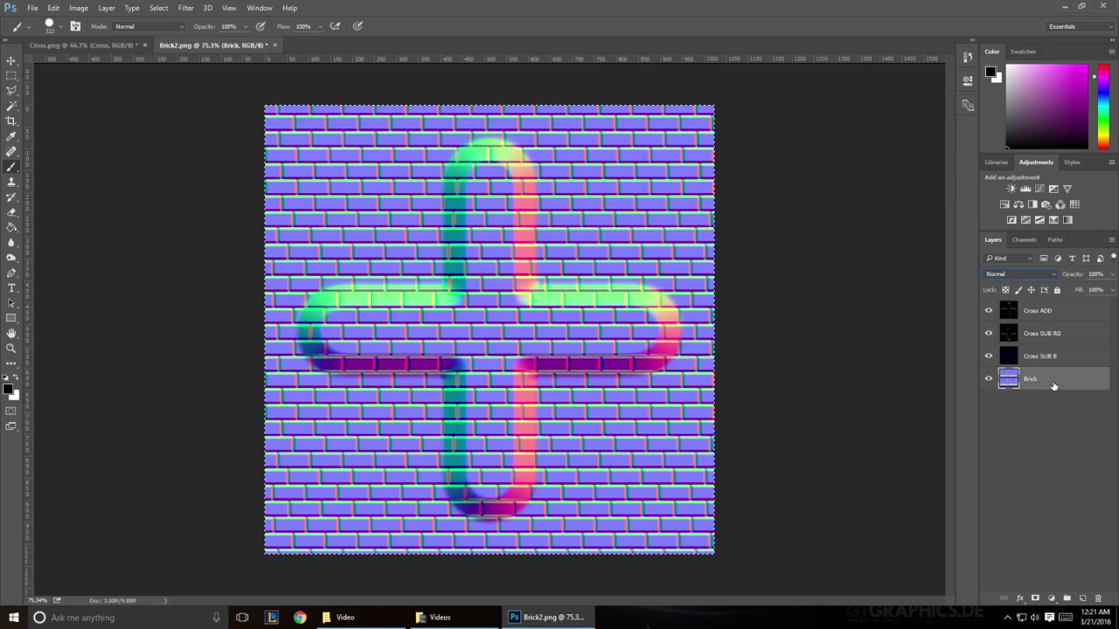
click(1042, 317)
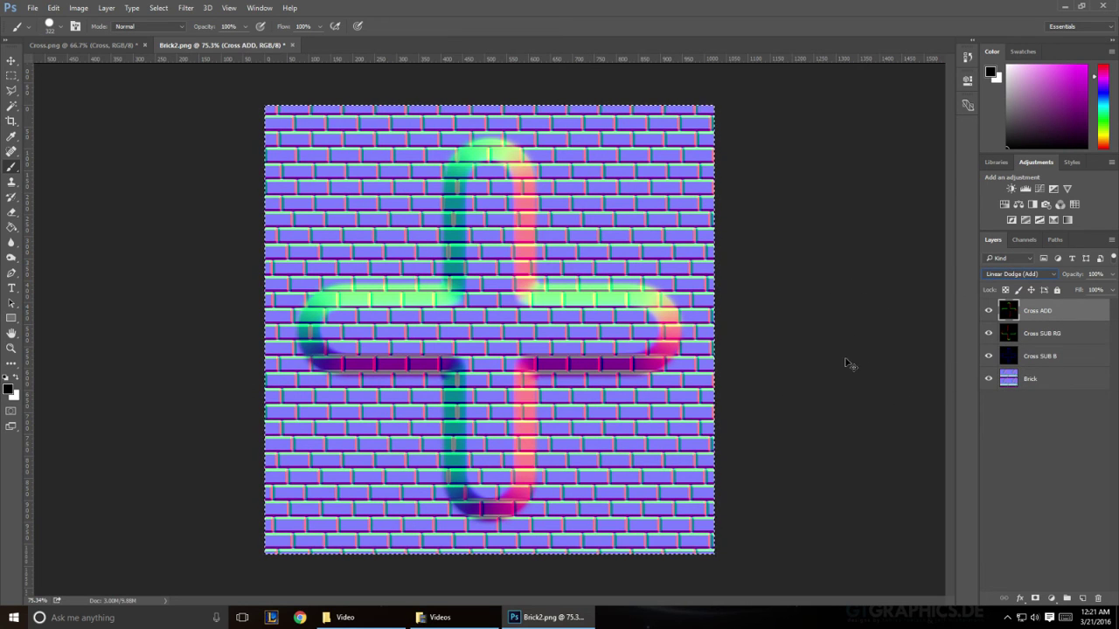
key(ctrl+d)
click(11, 60)
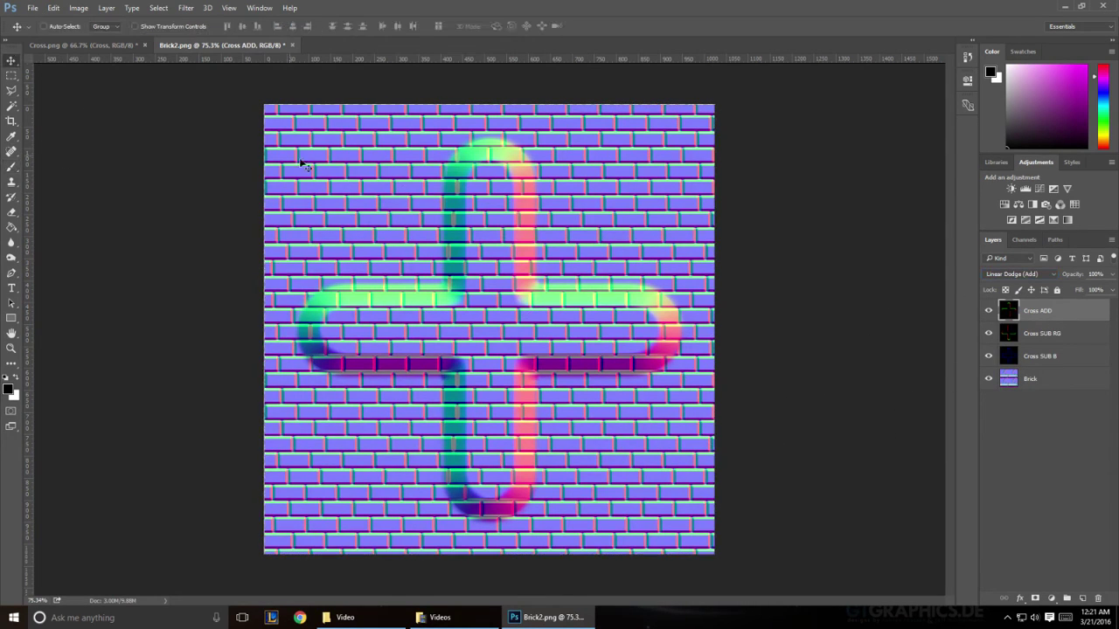
Check the Blue channel alone, then restore the full-colour RGB composite view
click(1017, 241)
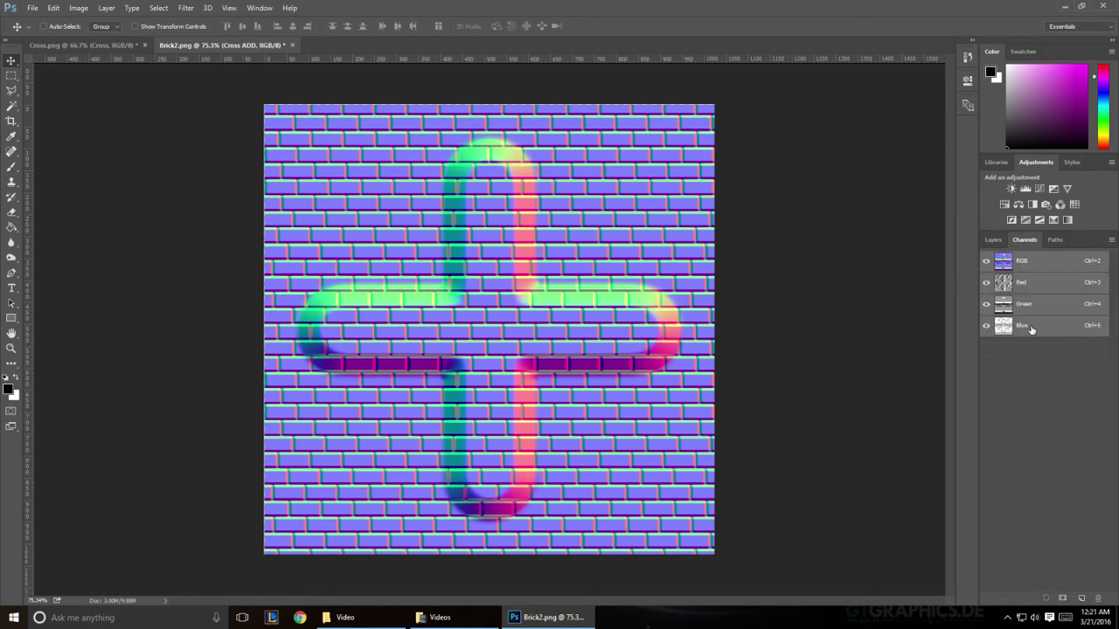
click(1029, 327)
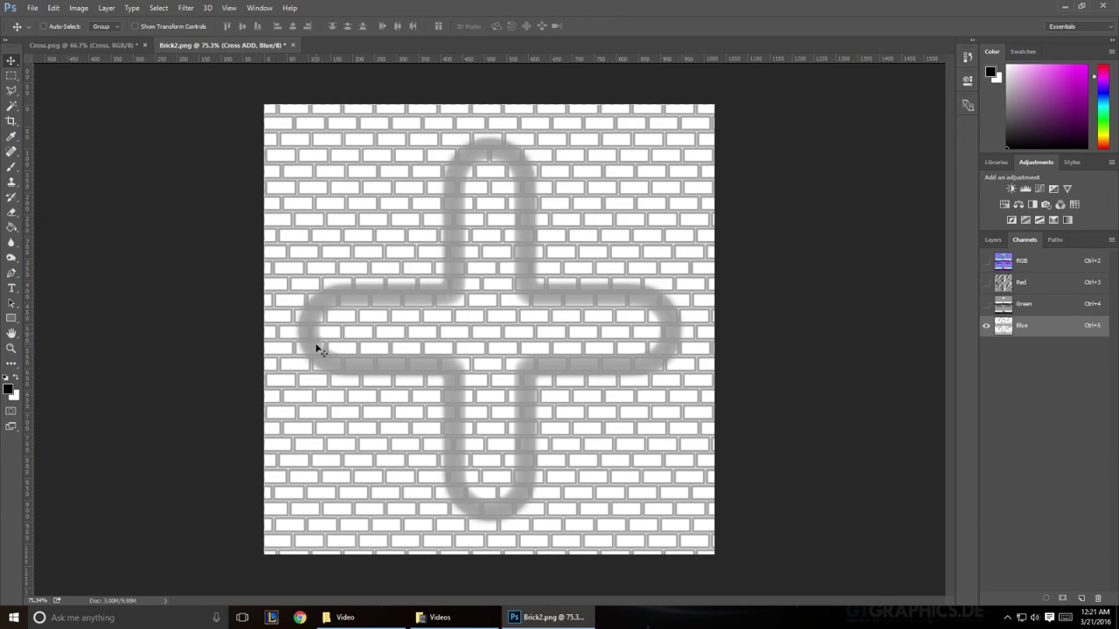
click(994, 240)
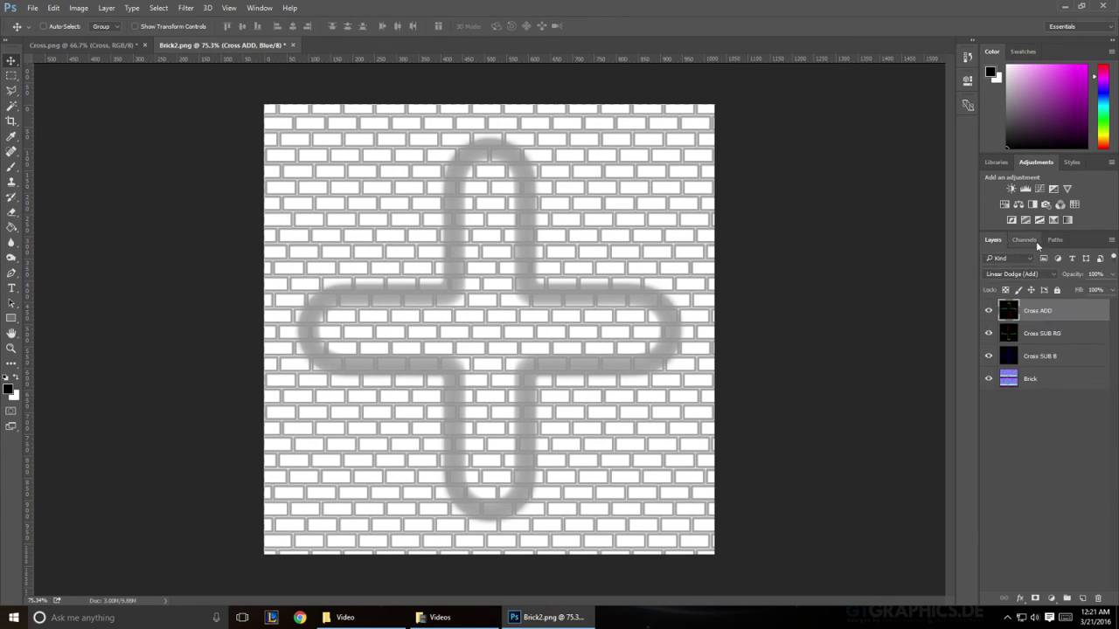
click(1023, 241)
click(1027, 263)
click(994, 240)
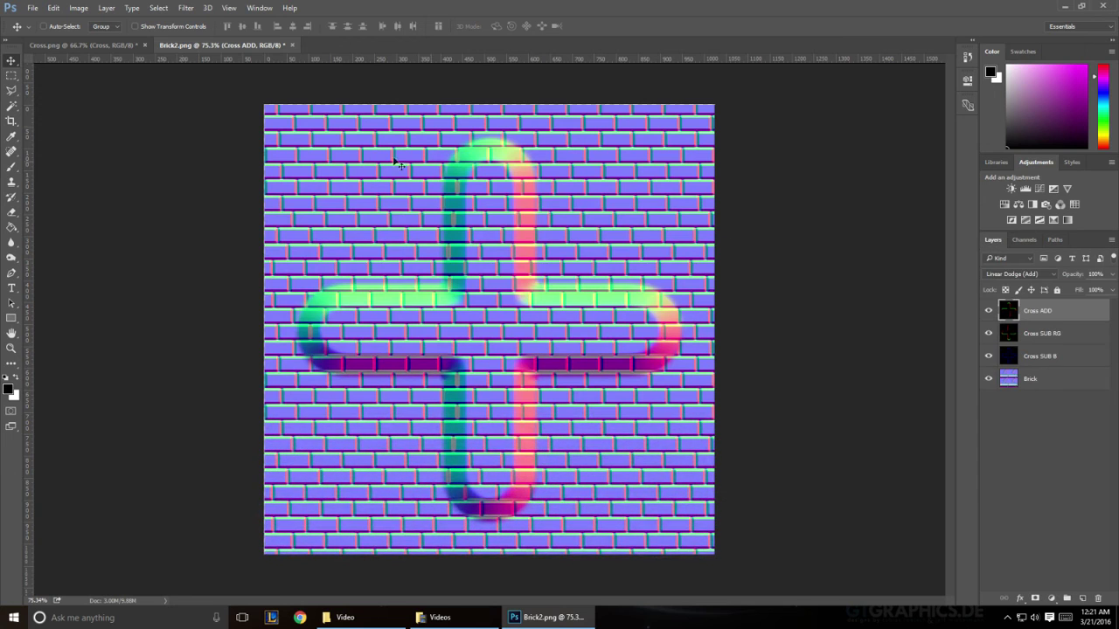
click(108, 48)
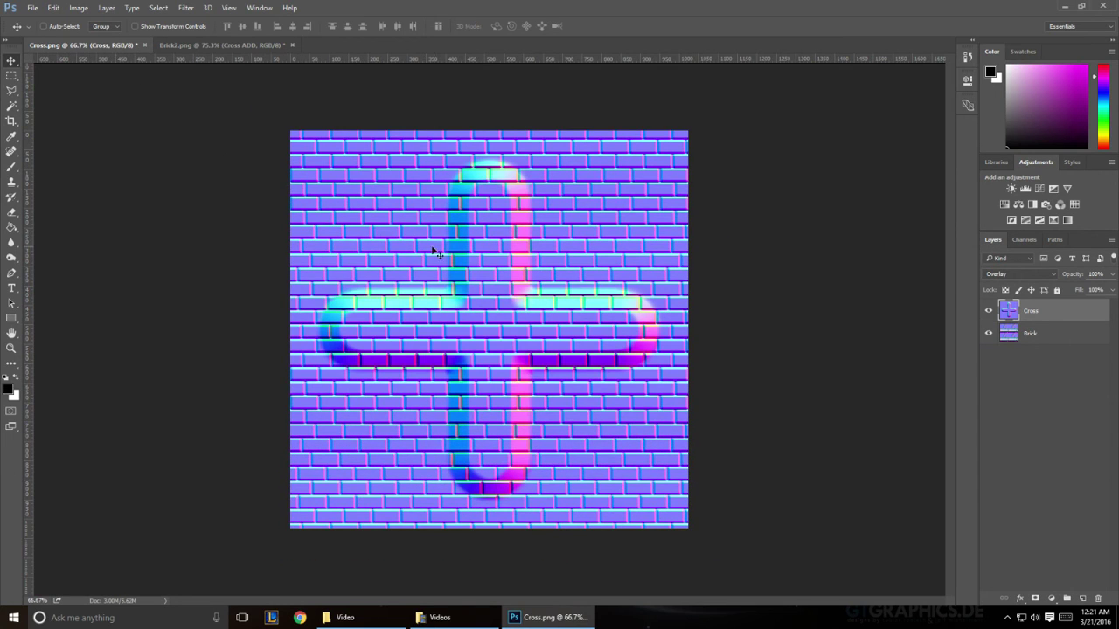
click(242, 44)
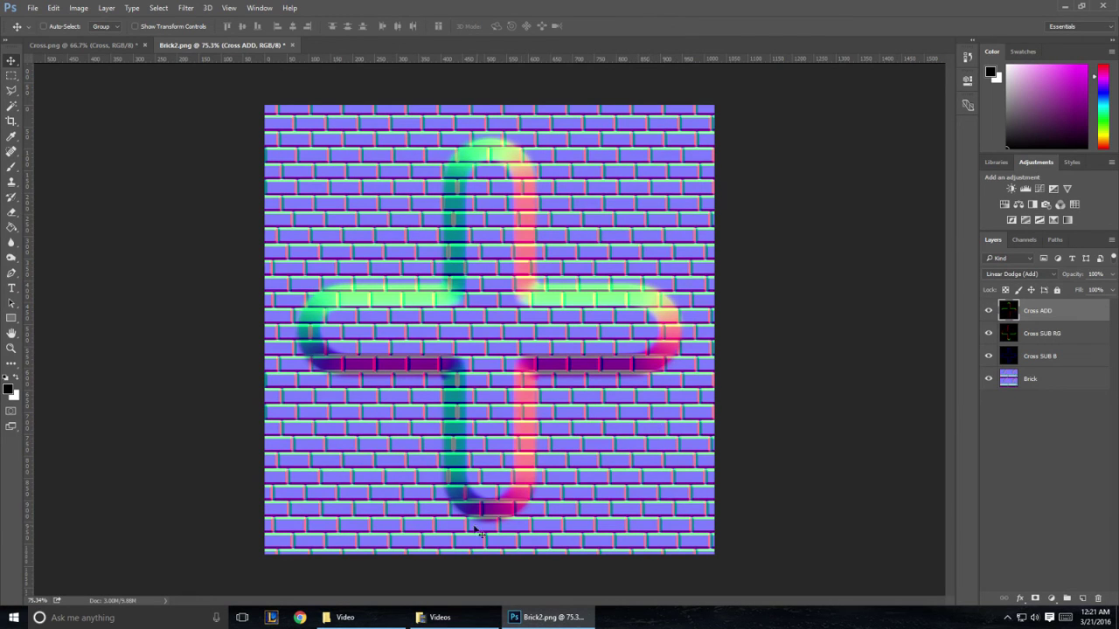
click(100, 45)
click(232, 45)
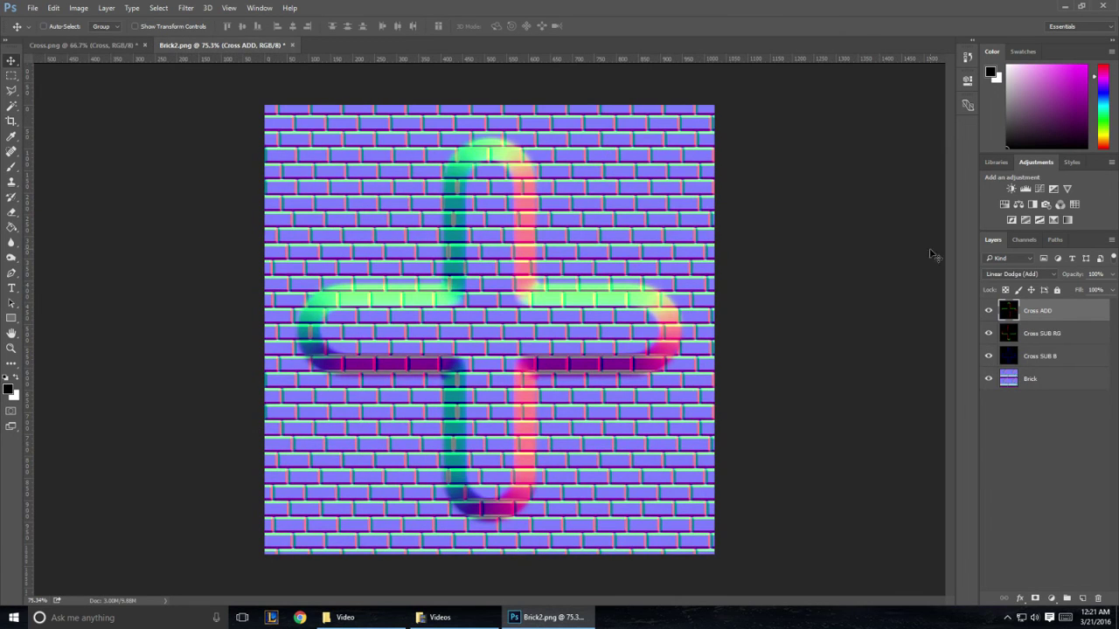